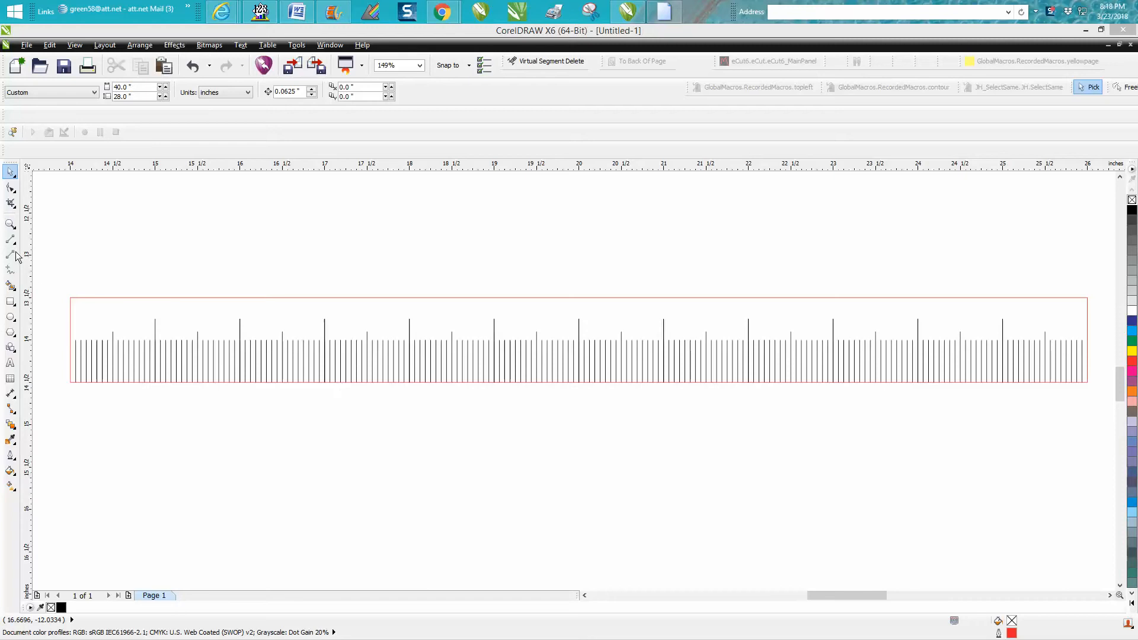
# Draw a rectangle below the tick-mark ruler, set its size to 12 × 1 inches, and move it down slightly.
pyautogui.click(10, 226)
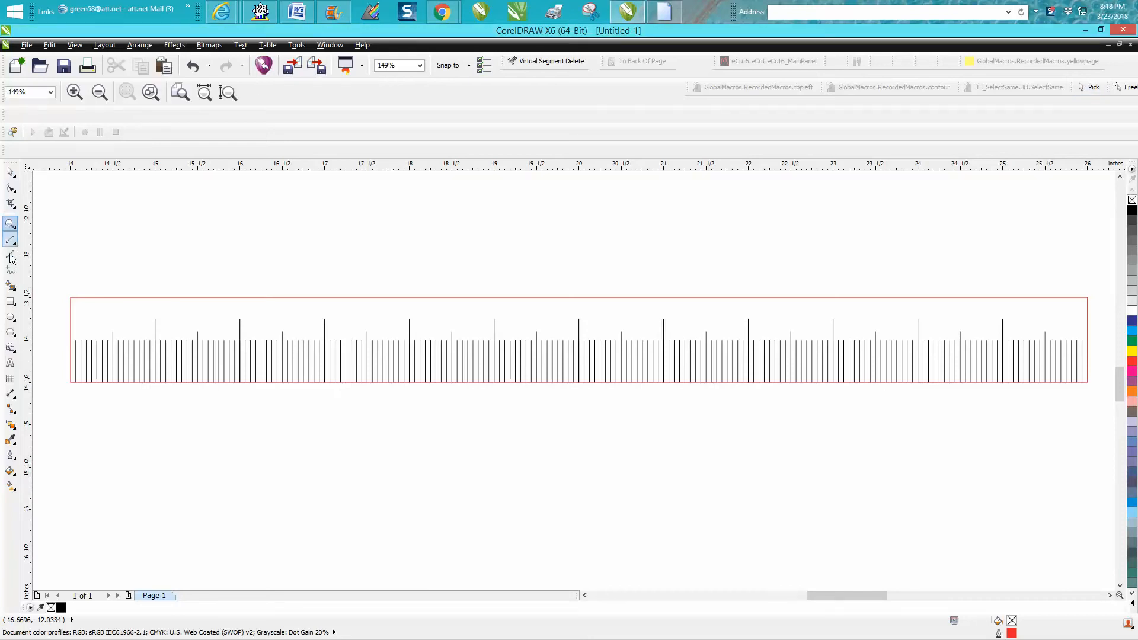
pyautogui.click(10, 301)
pyautogui.moveTo(74, 399); pyautogui.dragTo(1083, 442)
pyautogui.moveTo(126, 87); pyautogui.dragTo(91, 84)
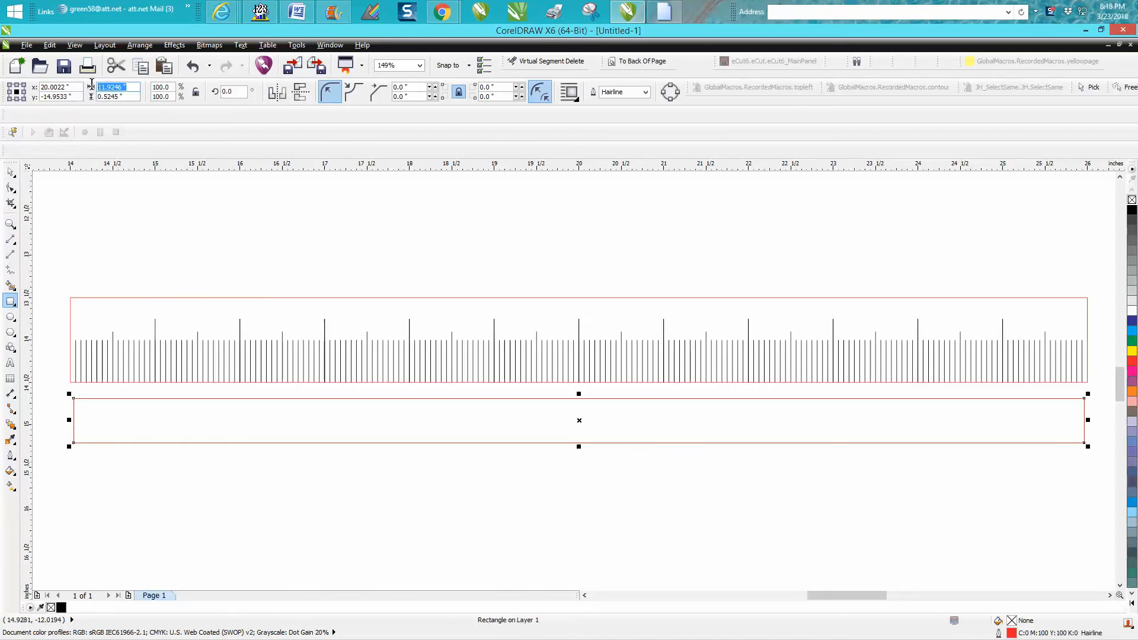
pyautogui.write('12')
pyautogui.moveTo(125, 96); pyautogui.dragTo(90, 95)
pyautogui.write('1')
pyautogui.press('Return')
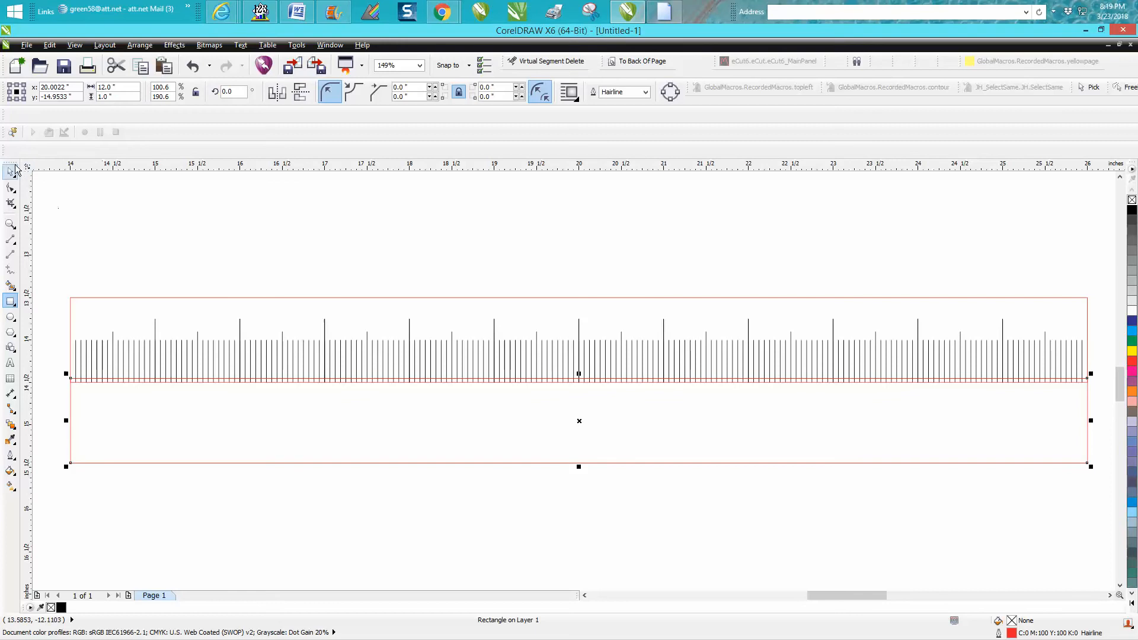
pyautogui.moveTo(579, 421); pyautogui.dragTo(585, 463)
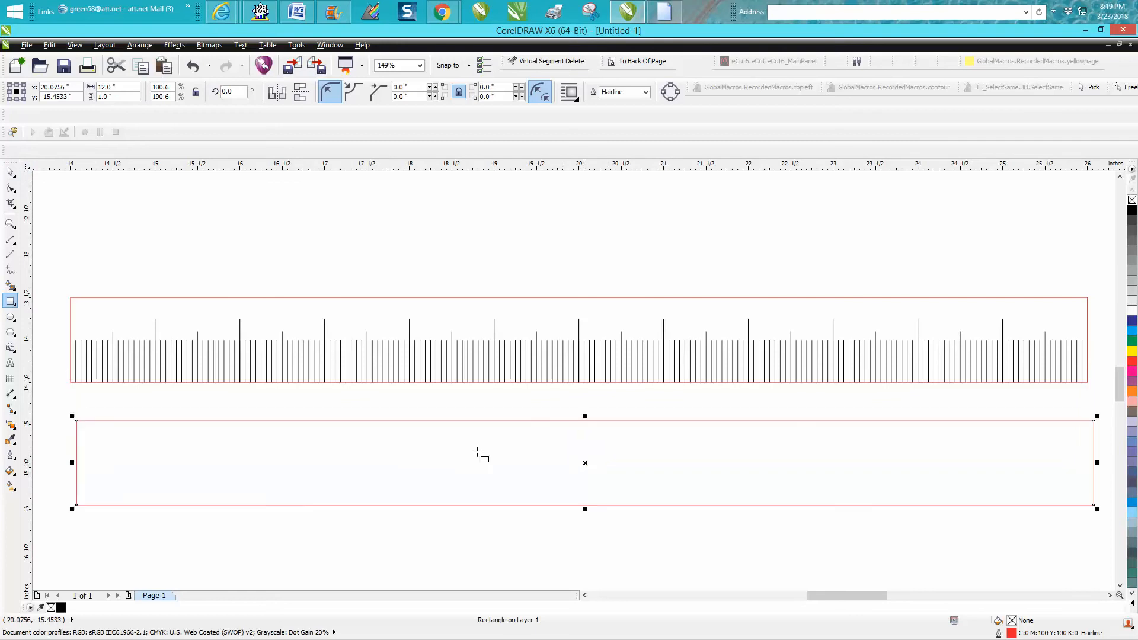
# Select all of the ruler's tick marks and their frame and group them.
pyautogui.click(10, 173)
pyautogui.moveTo(51, 280); pyautogui.dragTo(1108, 406)
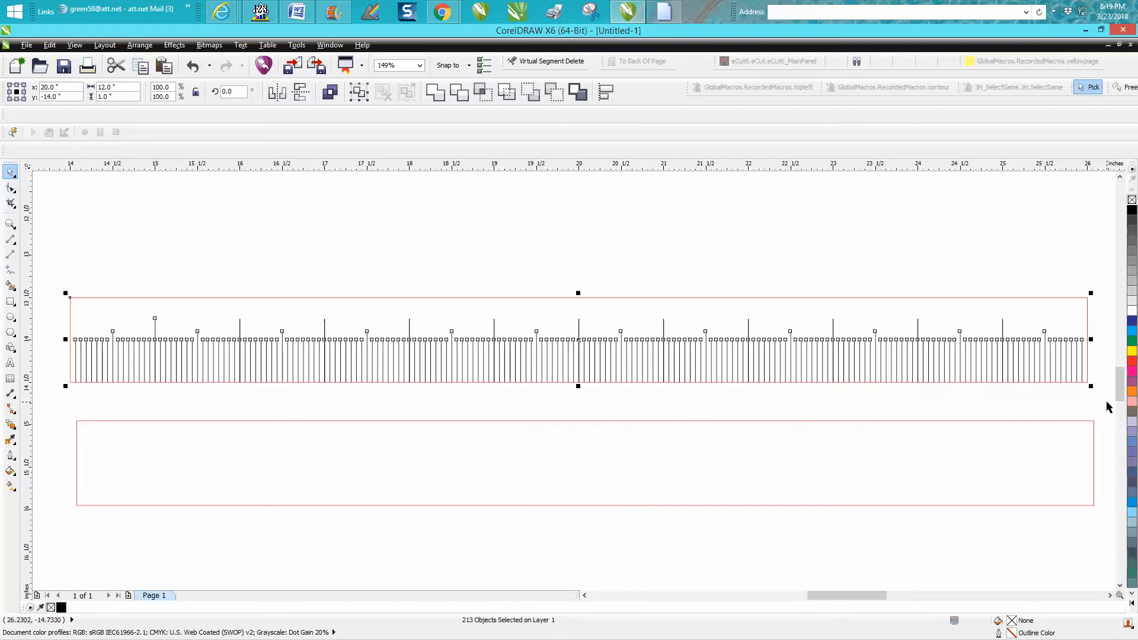
pyautogui.hotkey('ctrl', 'g')
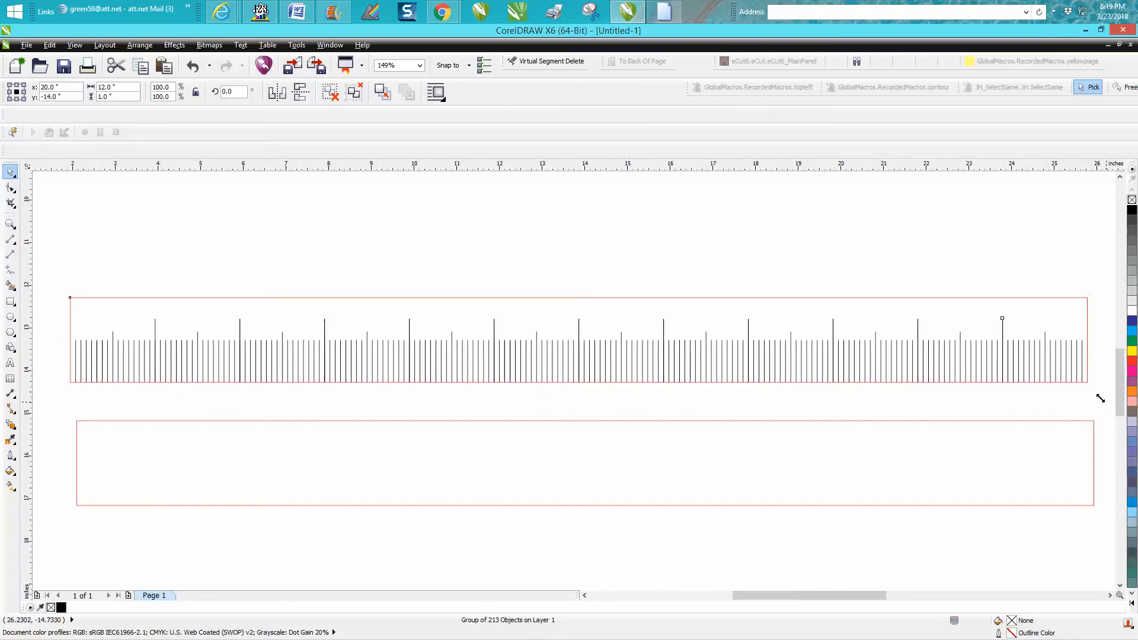
# Move the ruler group above the rectangle and center the rectangle on the page.
pyautogui.scroll(-2, 1099, 398)
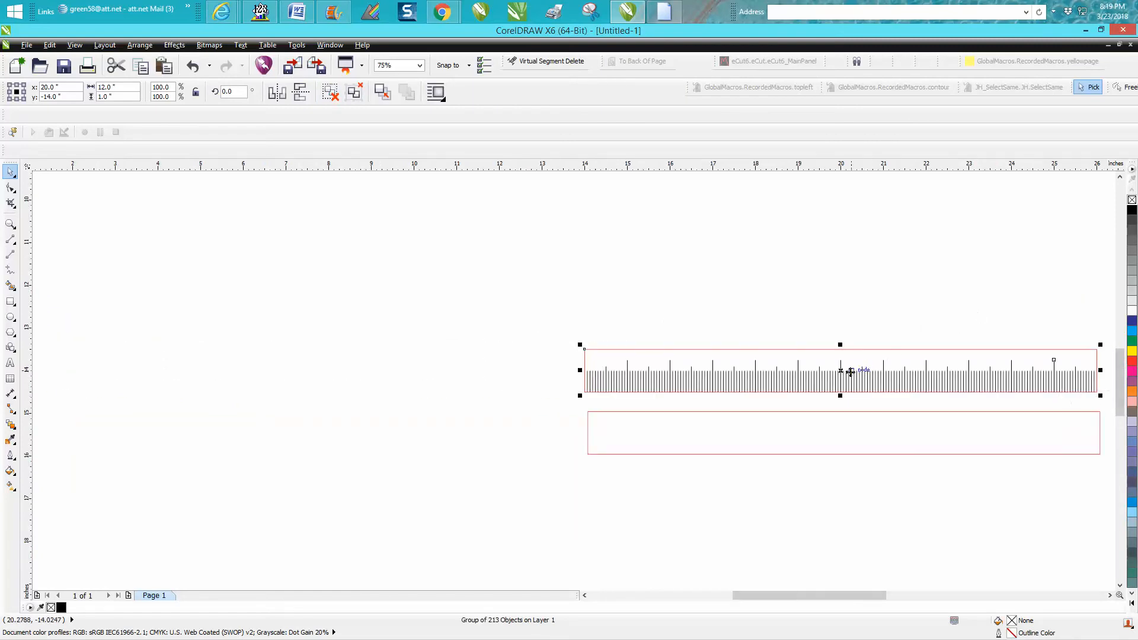
pyautogui.moveTo(842, 371); pyautogui.dragTo(811, 295)
pyautogui.click(810, 412)
pyautogui.press('p')
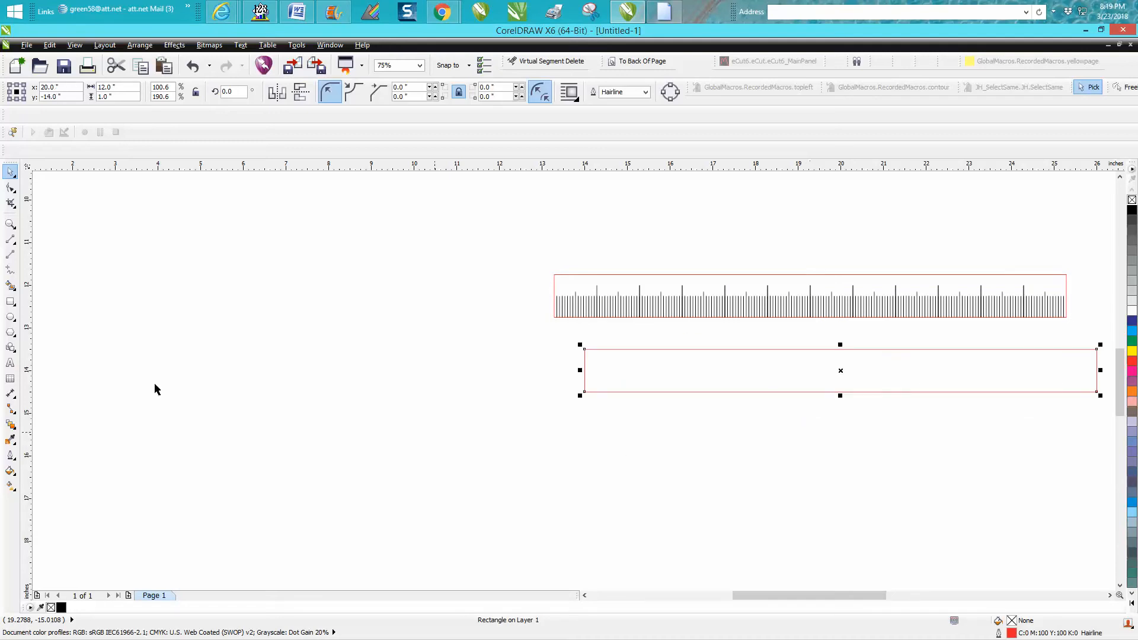
# Draw a vertical line below the ruler and set its length to 0.75 inch.
pyautogui.click(10, 224)
pyautogui.moveTo(571, 330); pyautogui.dragTo(1104, 441)
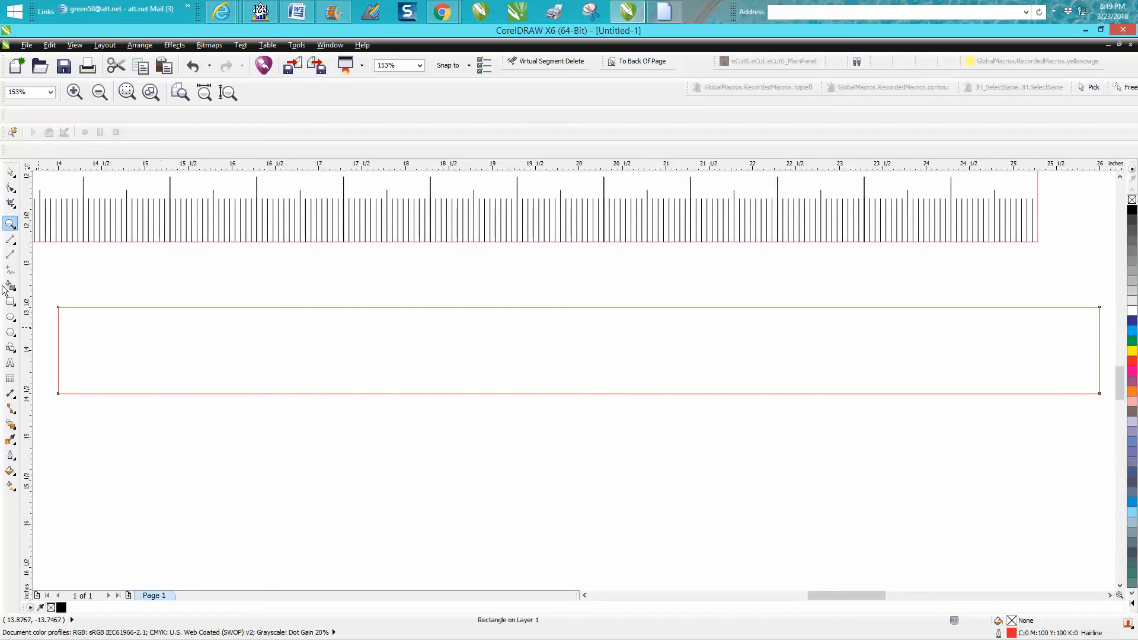
pyautogui.click(10, 254)
pyautogui.moveTo(125, 265); pyautogui.dragTo(135, 320)
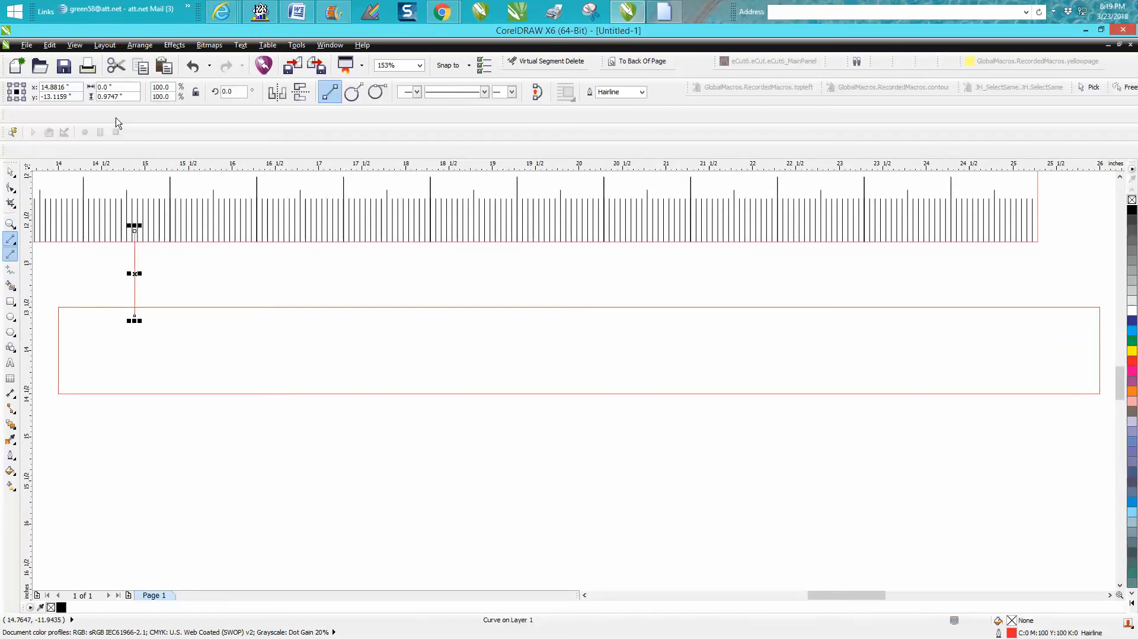
pyautogui.click(102, 96)
pyautogui.write('.75')
pyautogui.press('Return')
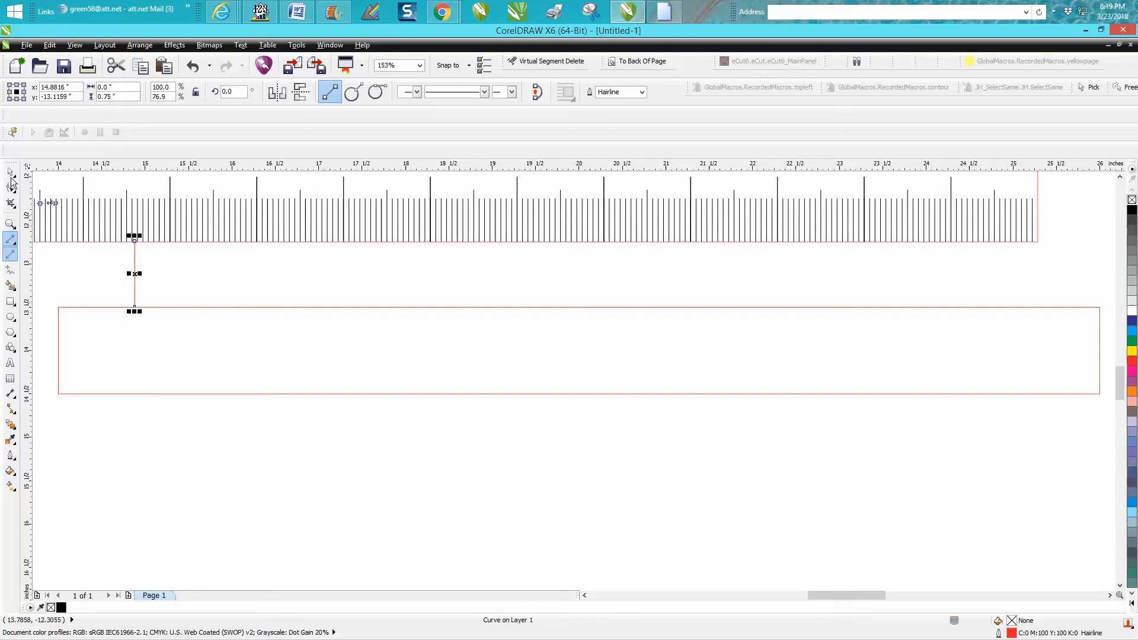
# Move the line onto the rectangle's left edge, aligning its bottom with the rectangle's bottom edge.
pyautogui.press('space')
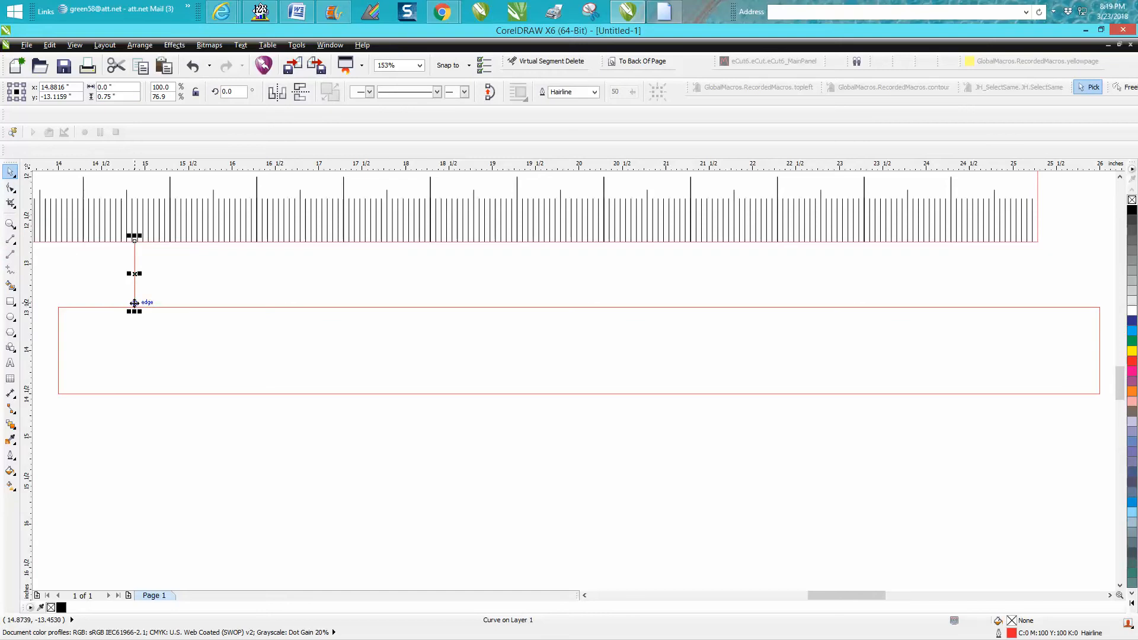
pyautogui.moveTo(135, 303); pyautogui.dragTo(57, 392)
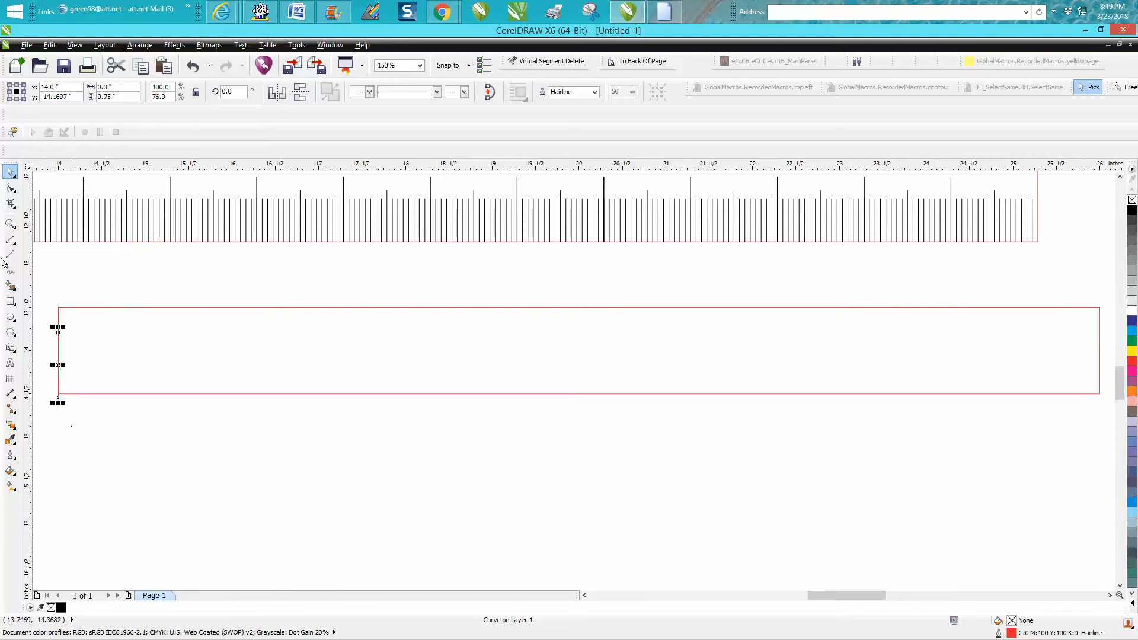
pyautogui.click(11, 224)
pyautogui.moveTo(44, 279); pyautogui.dragTo(157, 412)
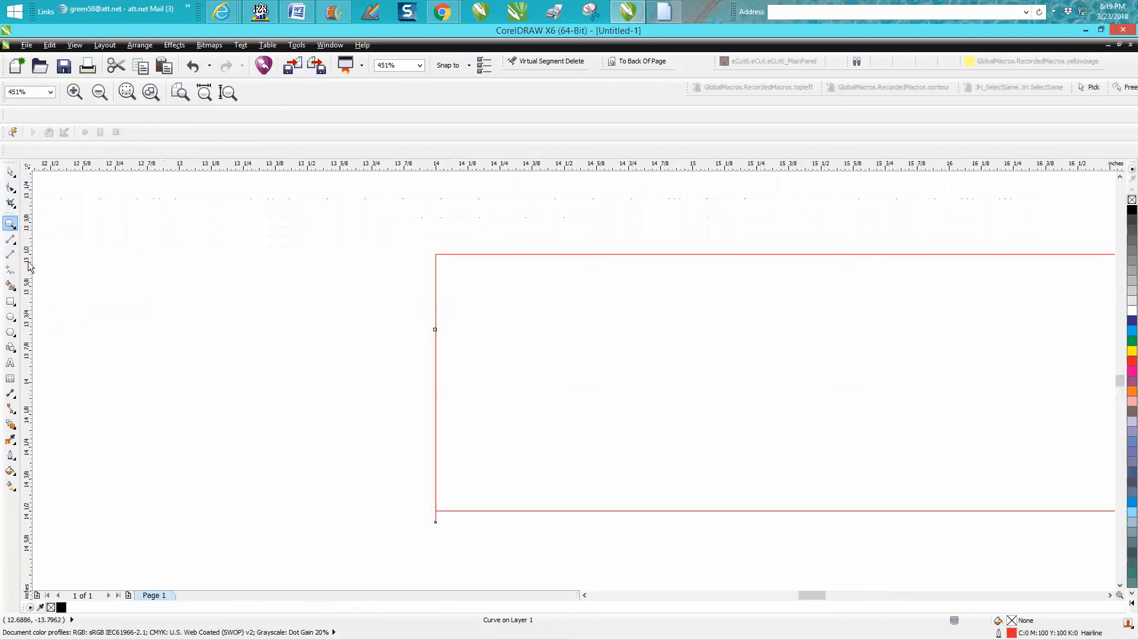
pyautogui.click(11, 173)
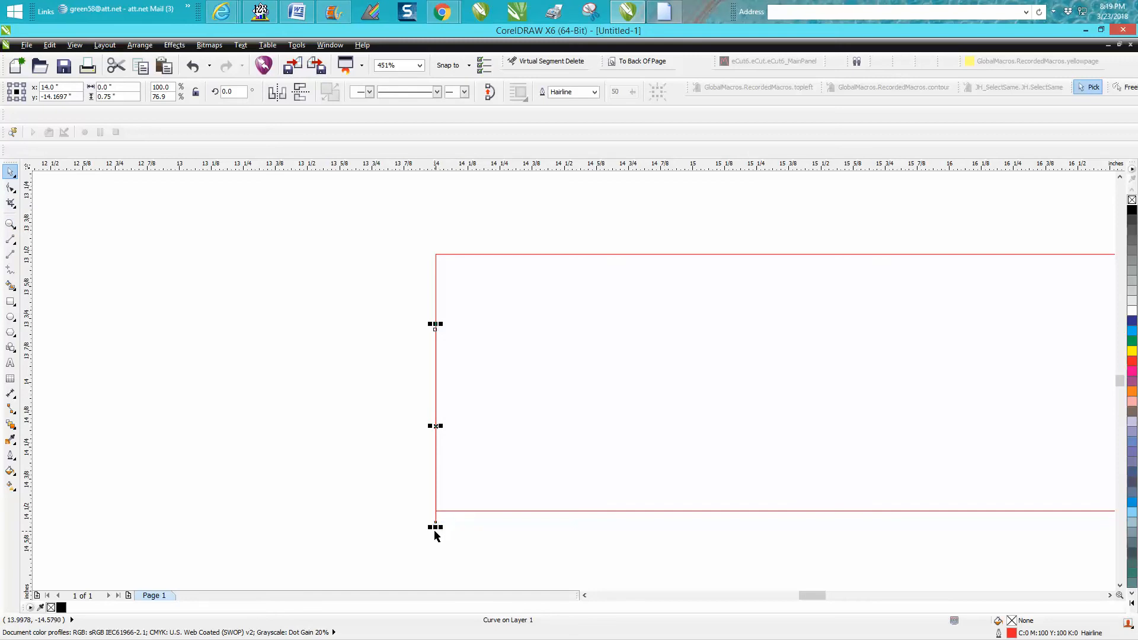
pyautogui.moveTo(435, 523); pyautogui.dragTo(436, 511)
pyautogui.scroll(-2, 332, 507)
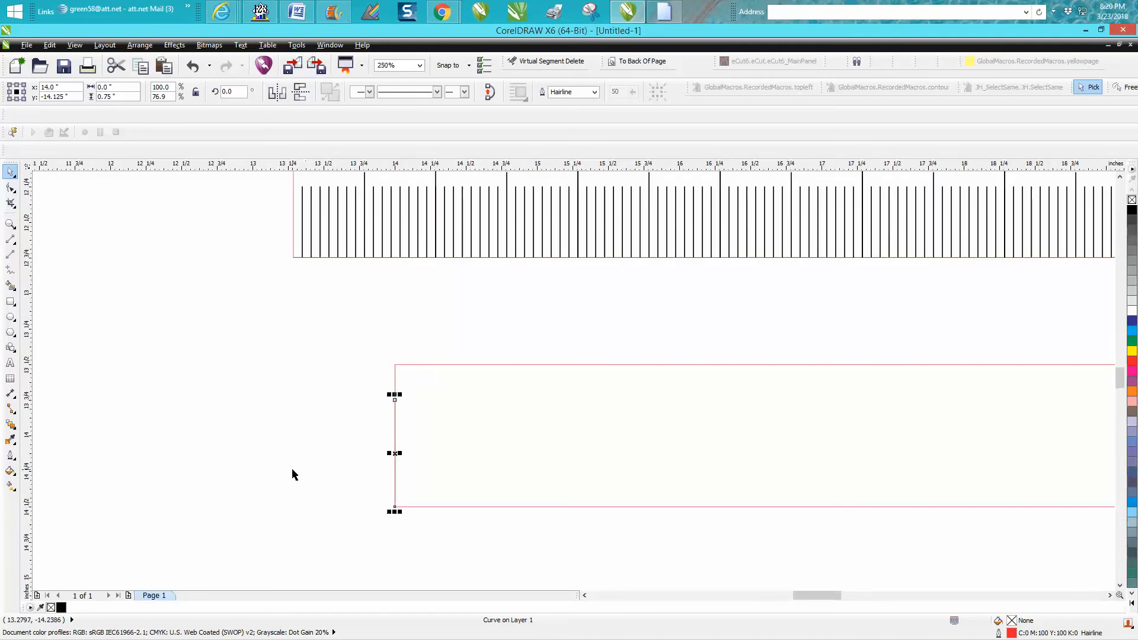
pyautogui.scroll(-2, 274, 472)
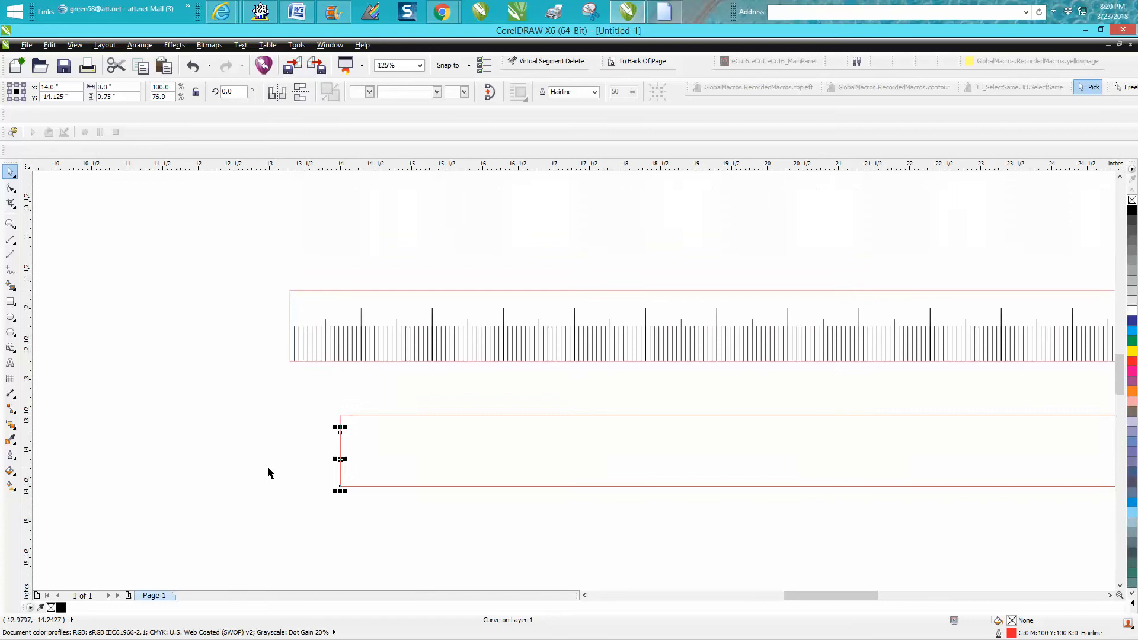
# Set the nudge distance to 1 inch.
pyautogui.click(268, 472)
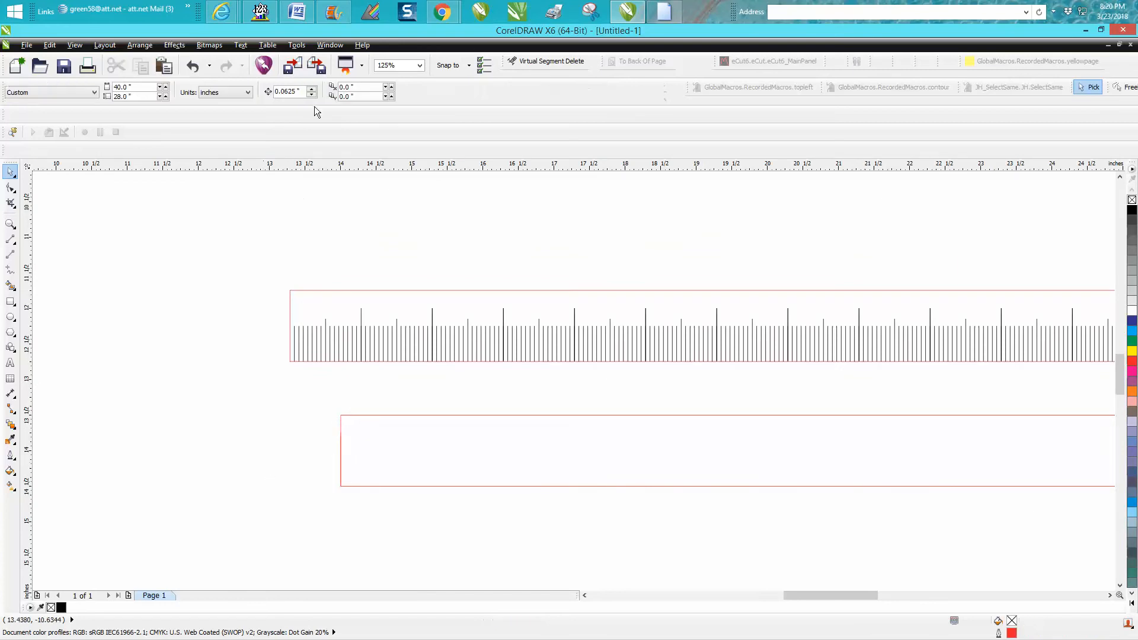
pyautogui.doubleClick(302, 91)
pyautogui.write('1')
pyautogui.press('Return')
# Duplicate the 0.75-inch line at 1-inch intervals across the rectangle.
pyautogui.click(341, 455)
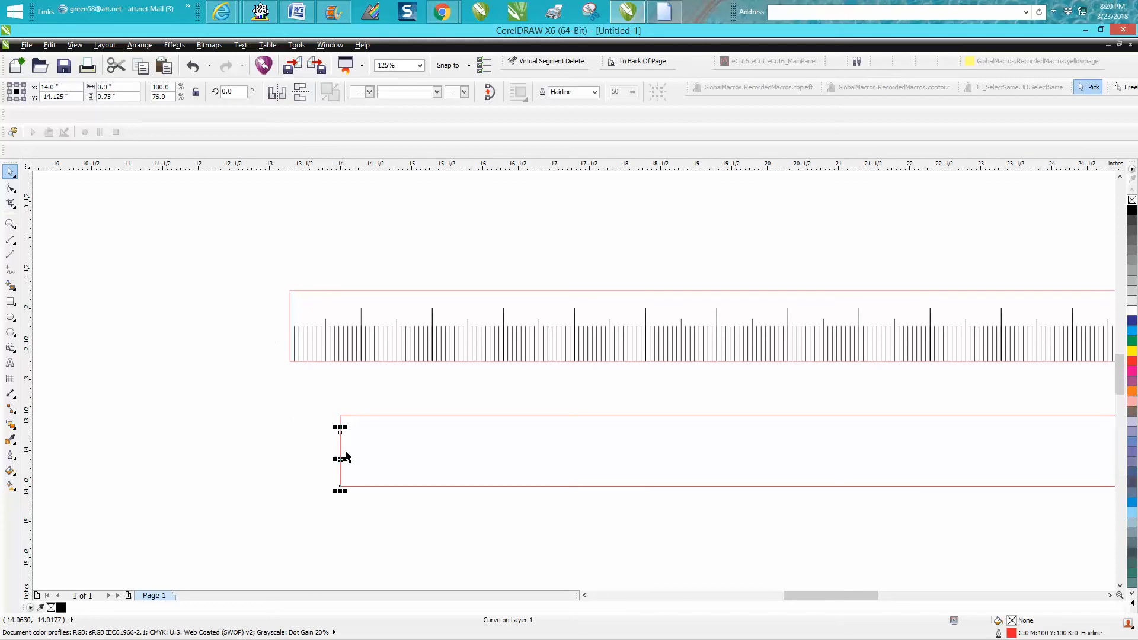
pyautogui.press('Right')
pyautogui.press('+')
pyautogui.press('Right')
pyautogui.press('+')
pyautogui.press('Right')
pyautogui.press('+')
pyautogui.press('Right')
pyautogui.press('+')
pyautogui.press('Right')
pyautogui.press('+')
pyautogui.press('Right')
pyautogui.press('+')
pyautogui.press('Right')
pyautogui.press('+')
pyautogui.press('Right')
pyautogui.press('+')
pyautogui.press('Right')
pyautogui.press('+')
pyautogui.press('Right')
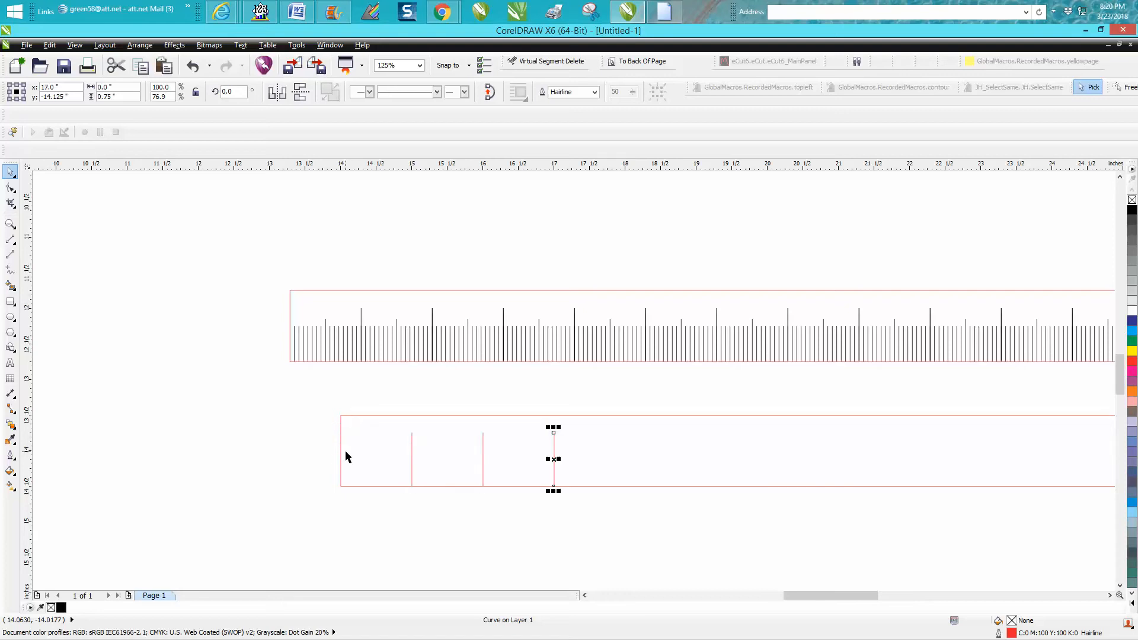
pyautogui.press('+')
pyautogui.press('Right')
pyautogui.press('+')
pyautogui.press('Right')
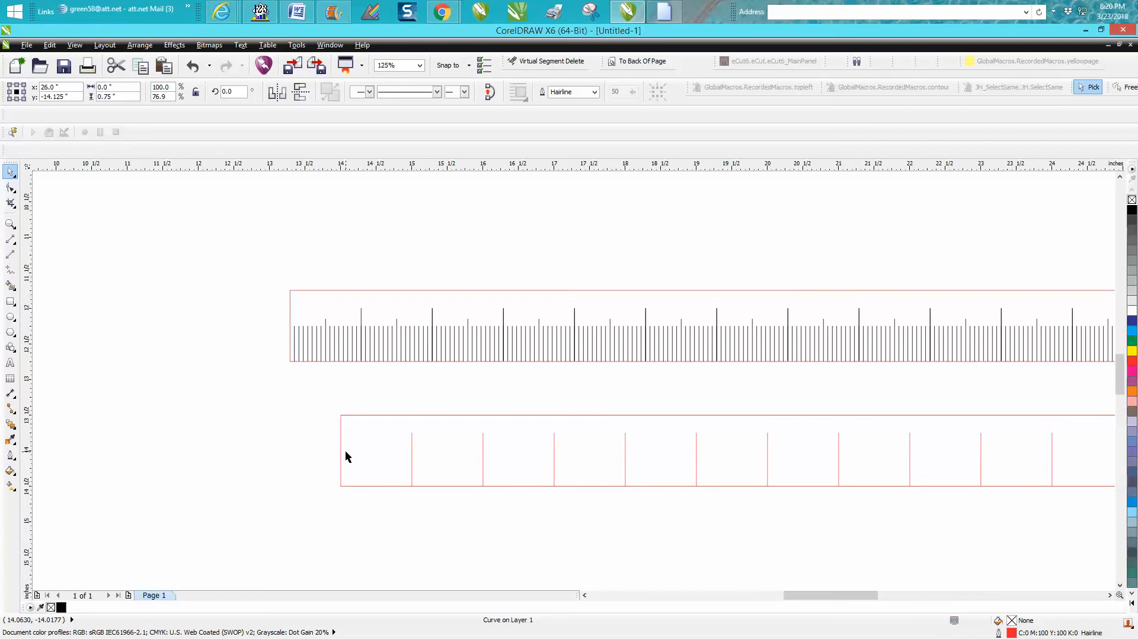
pyautogui.scroll(-1, 548, 472)
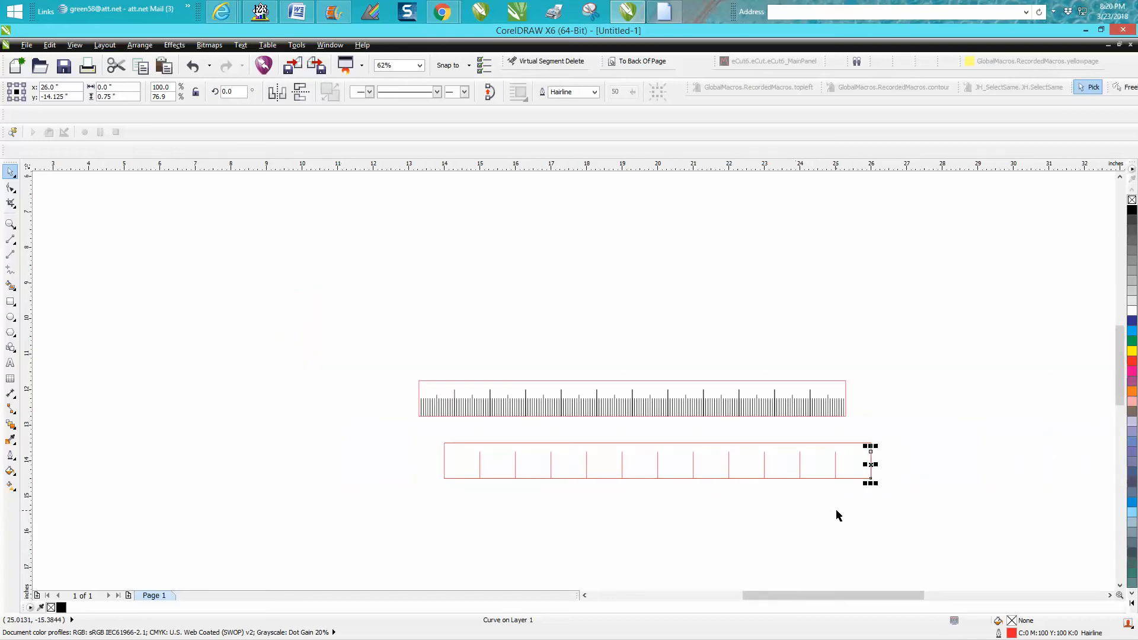
pyautogui.press('Escape')
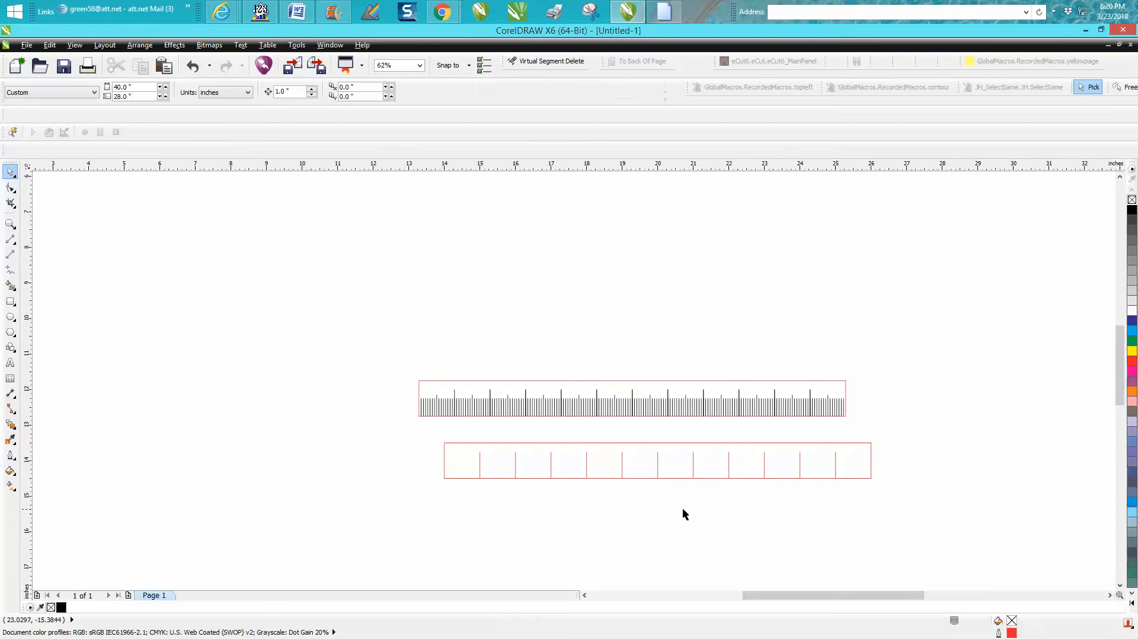
# Draw a new vertical line below the rectangle and set its length to 0.5 inch.
pyautogui.click(10, 223)
pyautogui.moveTo(414, 416); pyautogui.dragTo(935, 532)
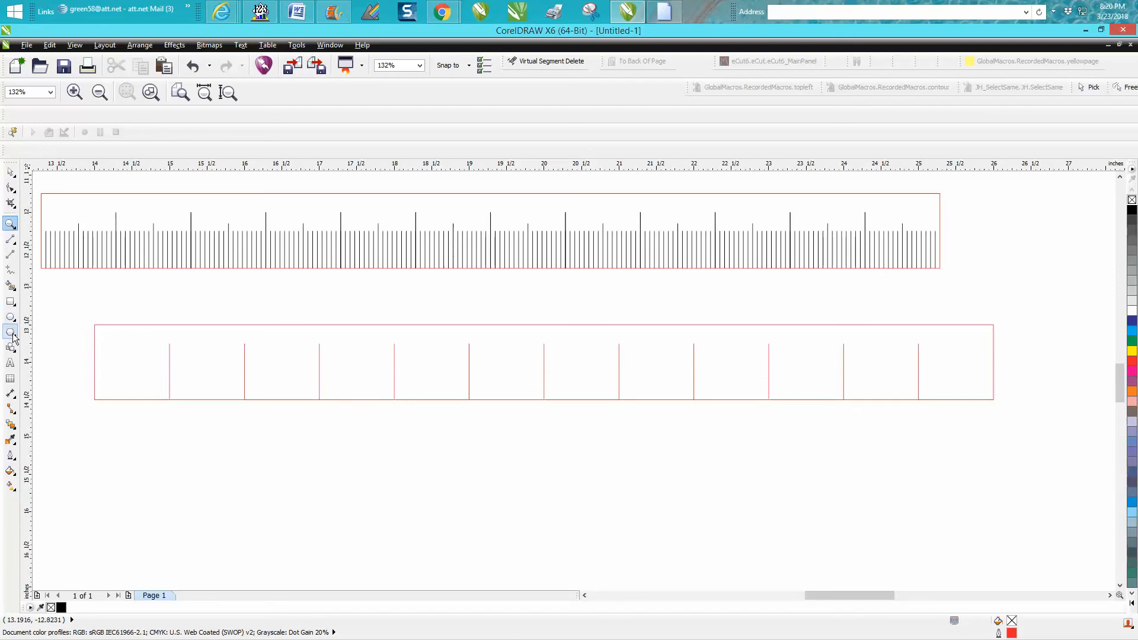
pyautogui.click(10, 239)
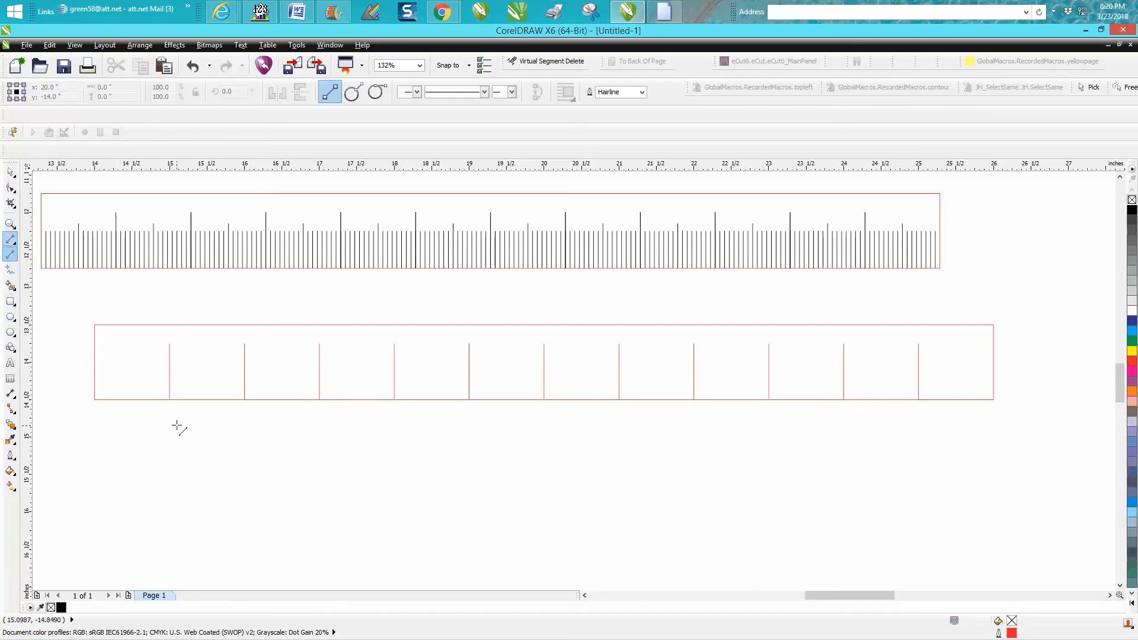
pyautogui.moveTo(185, 452); pyautogui.dragTo(185, 503)
pyautogui.moveTo(124, 96); pyautogui.dragTo(95, 97)
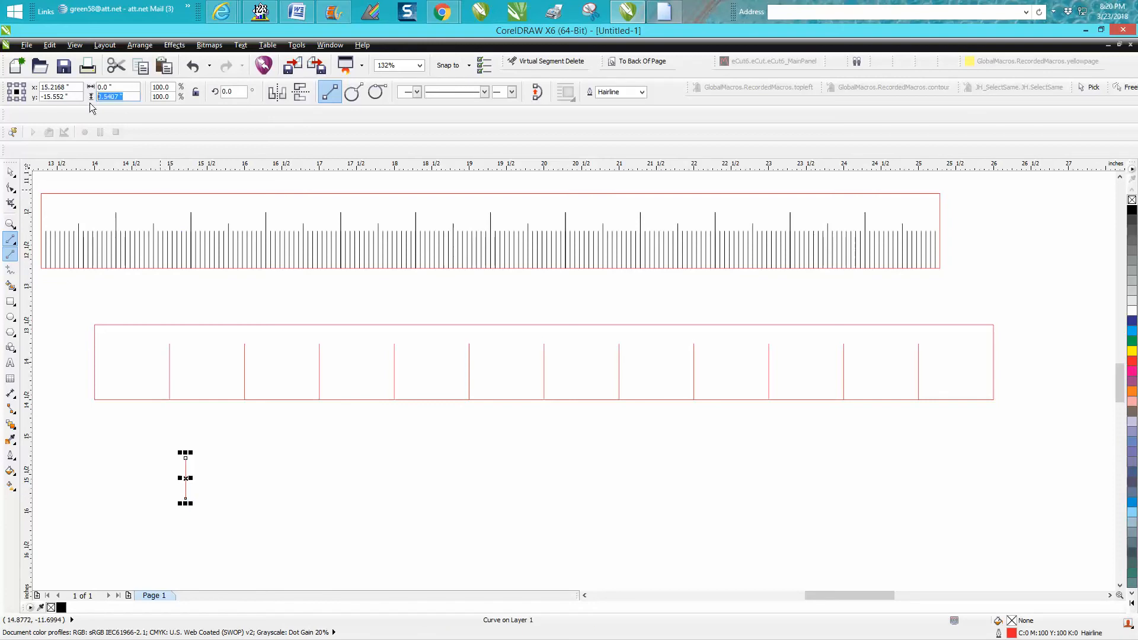
pyautogui.write('0.5')
pyautogui.press('Return')
# Move the half-inch line to the rectangle's bottom-left corner.
pyautogui.moveTo(186, 498); pyautogui.dragTo(96, 400)
pyautogui.click(192, 66)
pyautogui.click(10, 173)
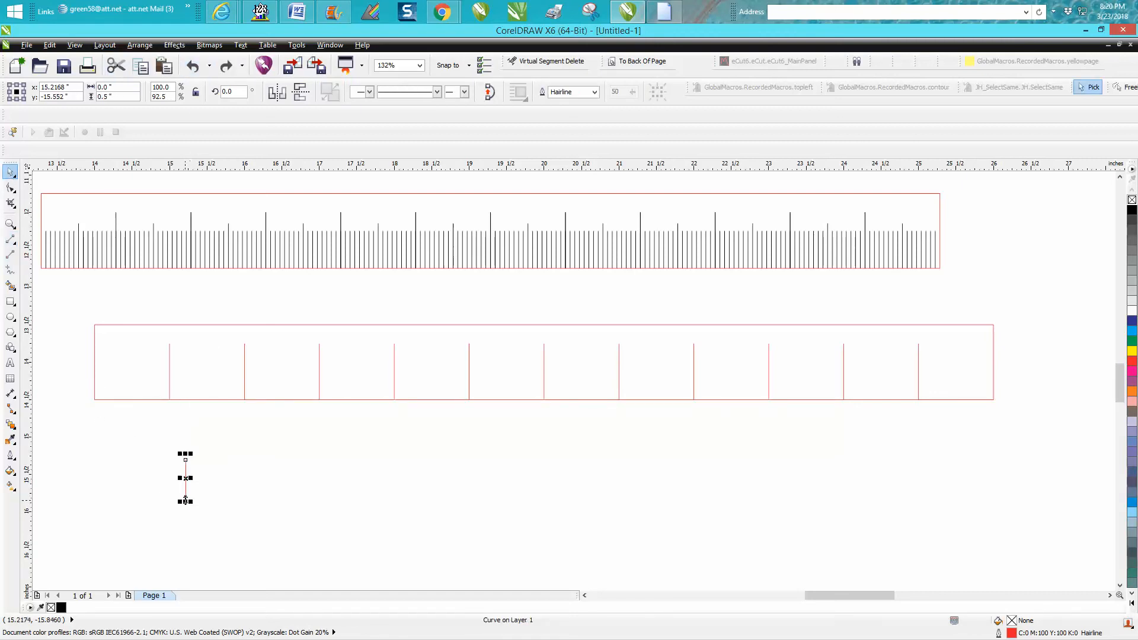
pyautogui.moveTo(185, 491); pyautogui.dragTo(95, 419)
pyautogui.click(85, 461)
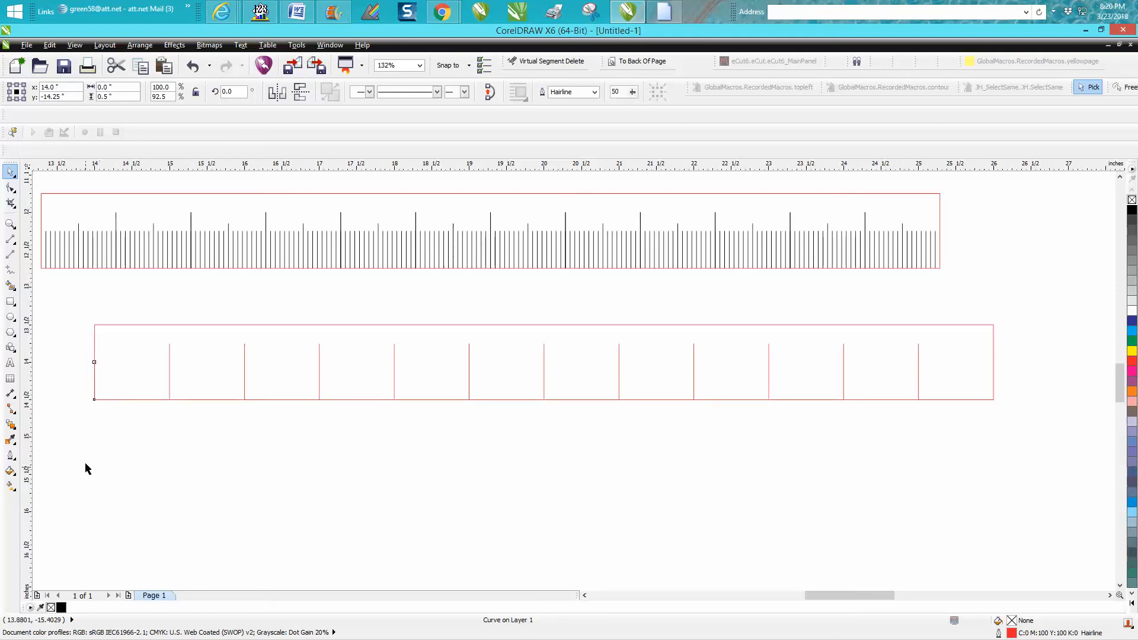
# Set the nudge distance to 0.0625 inch and nudge the half-inch line right to 14.125 inches.
pyautogui.moveTo(297, 92); pyautogui.dragTo(267, 95)
pyautogui.write('.0625')
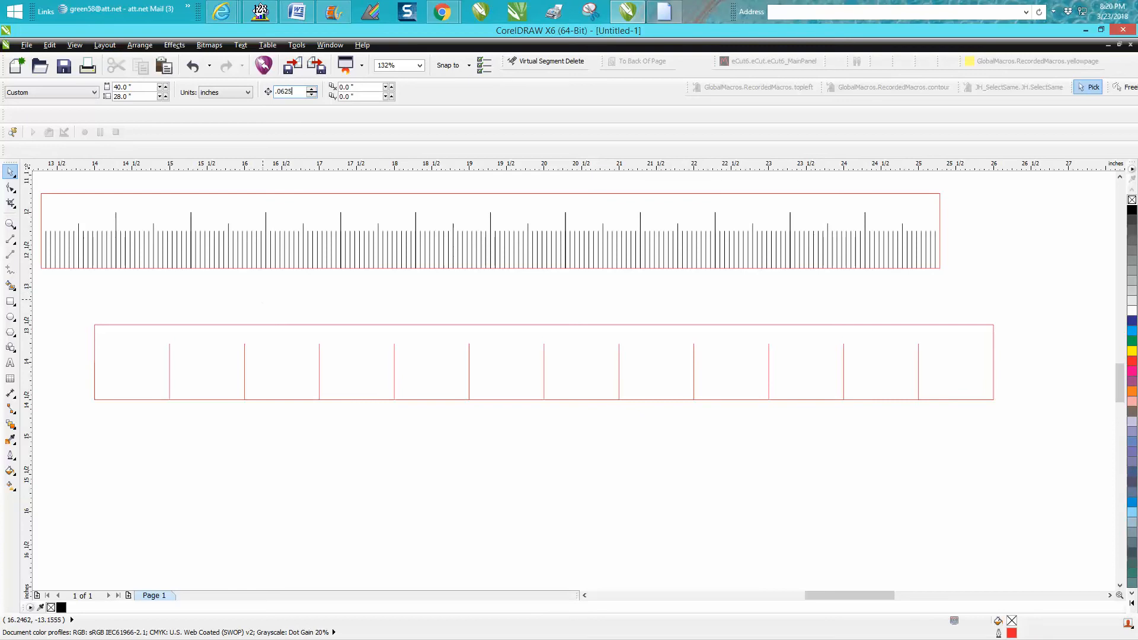
pyautogui.click(95, 377)
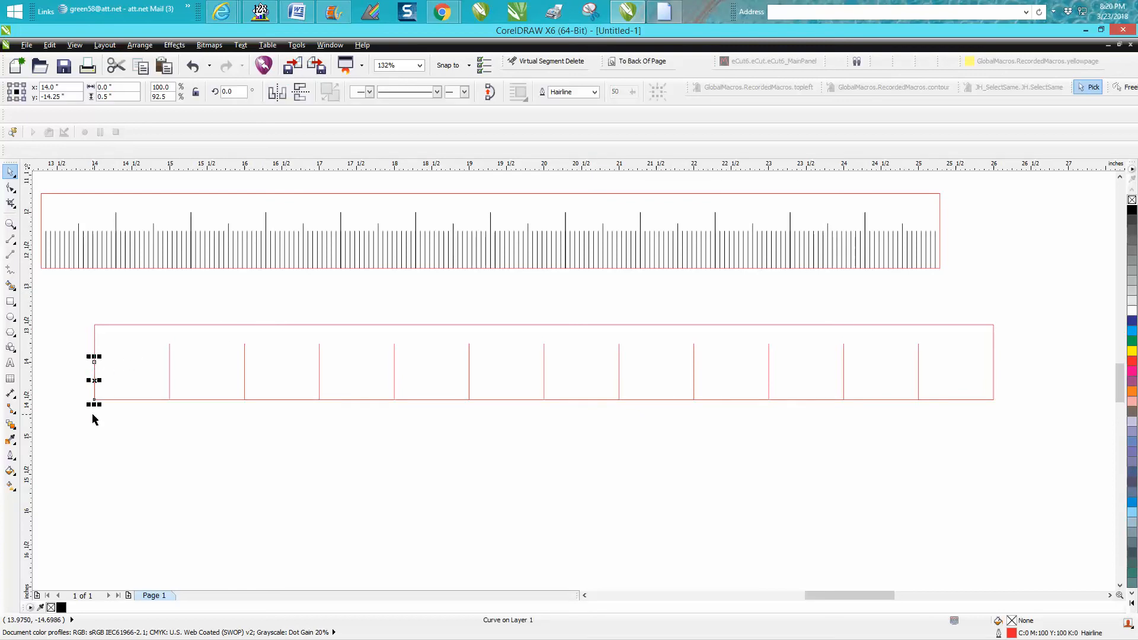
pyautogui.press('Right')
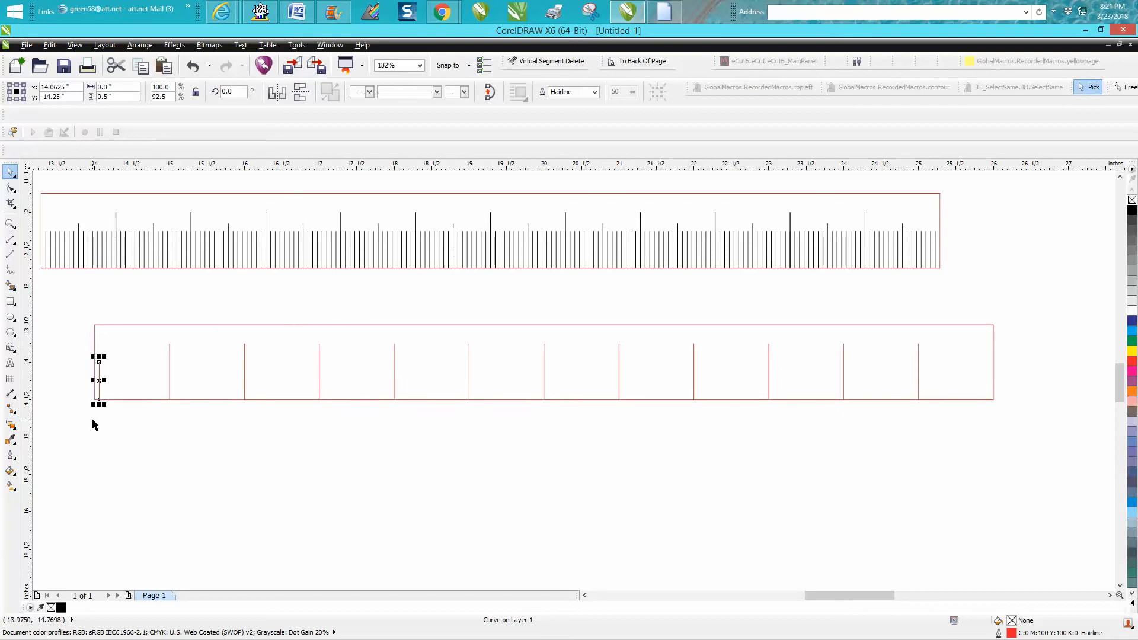
pyautogui.press('Right')
pyautogui.press('Right')
pyautogui.press('Right')
pyautogui.press('Left')
pyautogui.press('Left')
# Duplicate the half-inch line repeatedly at sixteenth-inch spacing up to the 16-inch mark.
pyautogui.hotkey('ctrl', 'd')
pyautogui.hotkey('ctrl', 'd')
pyautogui.hotkey('ctrl', 'd')
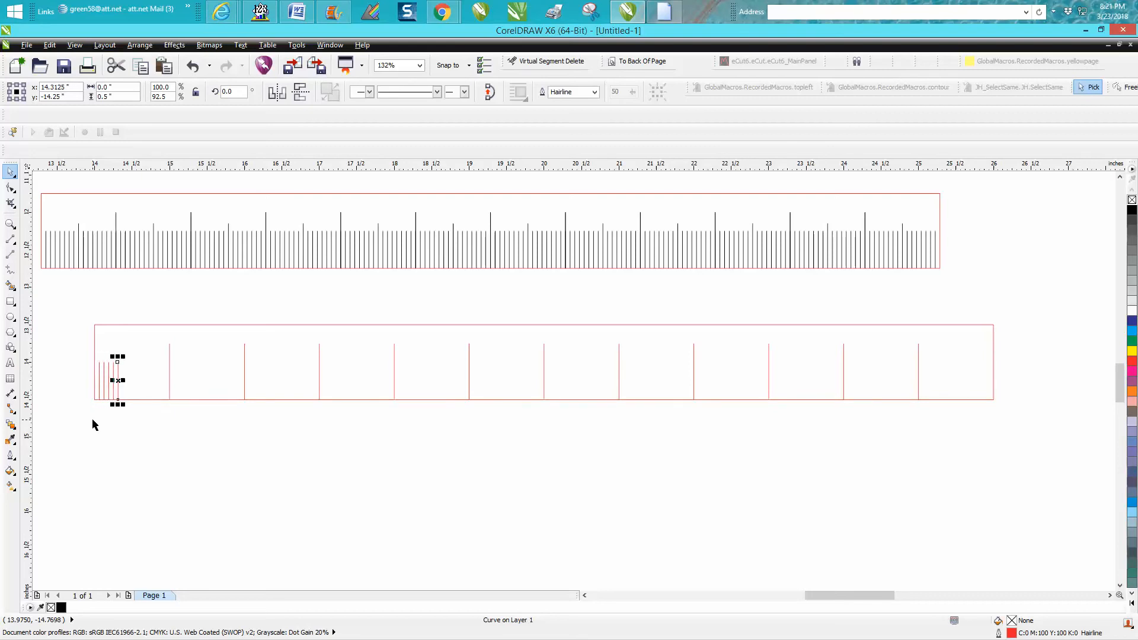
pyautogui.hotkey('ctrl', 'd')
pyautogui.hotkey('ctrl', 'd')
pyautogui.hotkey('ctrl', 'd')
pyautogui.hotkey('ctrl', 'd')
pyautogui.hotkey('ctrl', 'd')
pyautogui.hotkey('ctrl', 'd')
pyautogui.hotkey('ctrl', 'd')
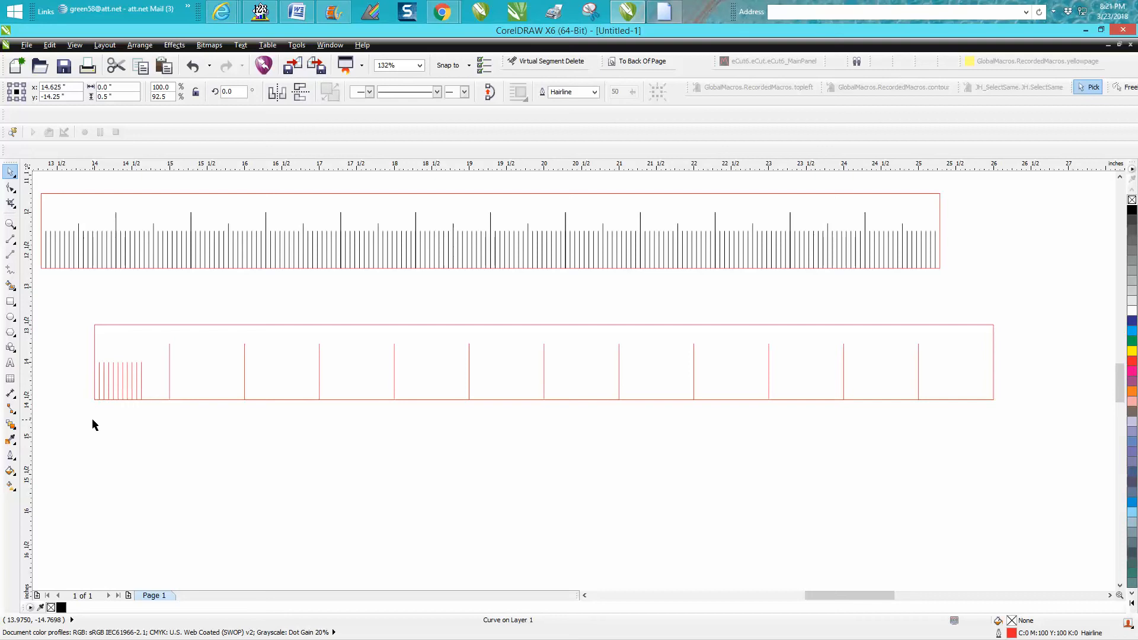
pyautogui.hotkey('ctrl', 'd')
pyautogui.hotkey('ctrl', 'd')
pyautogui.hotkey('ctrl', 'd')
pyautogui.hotkey('ctrl', 'd')
pyautogui.hotkey('ctrl', 'd')
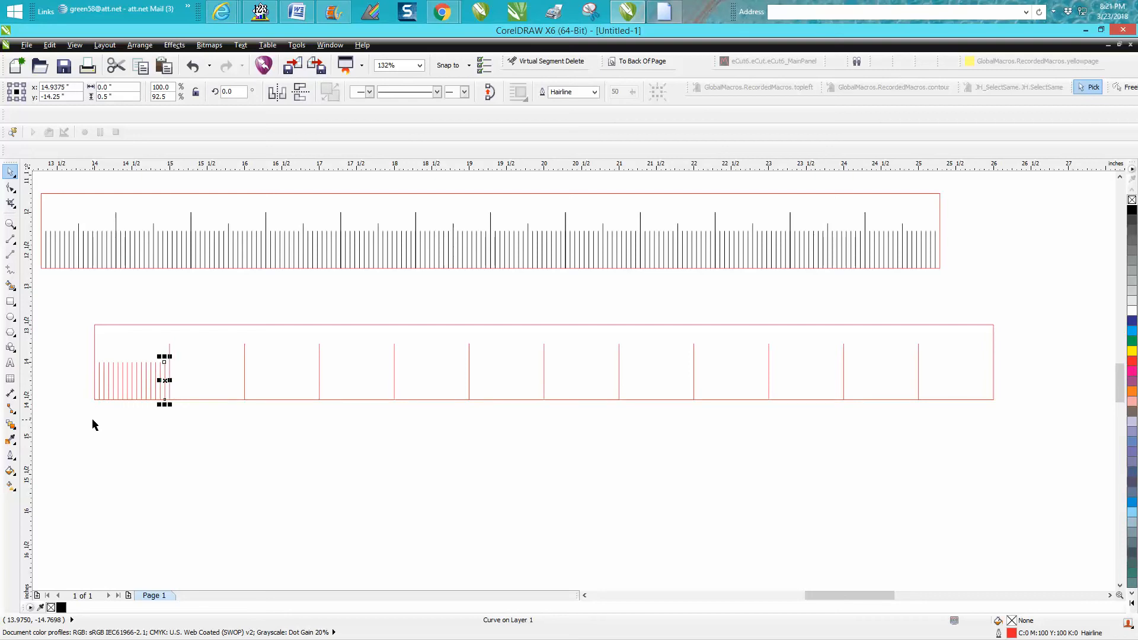
pyautogui.hotkey('ctrl', 'd')
pyautogui.hotkey('ctrl', 'd')
pyautogui.hotkey('ctrl', 'd')
pyautogui.hotkey('ctrl', 'd')
pyautogui.hotkey('ctrl', 'd')
pyautogui.hotkey('ctrl', 'd')
pyautogui.hotkey('ctrl', 'd')
pyautogui.hotkey('ctrl', 'd')
pyautogui.hotkey('ctrl', 'd')
pyautogui.hotkey('ctrl', 'd')
pyautogui.hotkey('ctrl', 'd')
pyautogui.hotkey('ctrl', 'd')
pyautogui.hotkey('ctrl', 'd')
pyautogui.hotkey('ctrl', 'd')
pyautogui.hotkey('ctrl', 'd')
pyautogui.hotkey('ctrl', 'd')
pyautogui.hotkey('ctrl', 'd')
pyautogui.hotkey('ctrl', 'd')
pyautogui.hotkey('ctrl', 'd')
pyautogui.hotkey('ctrl', 'd')
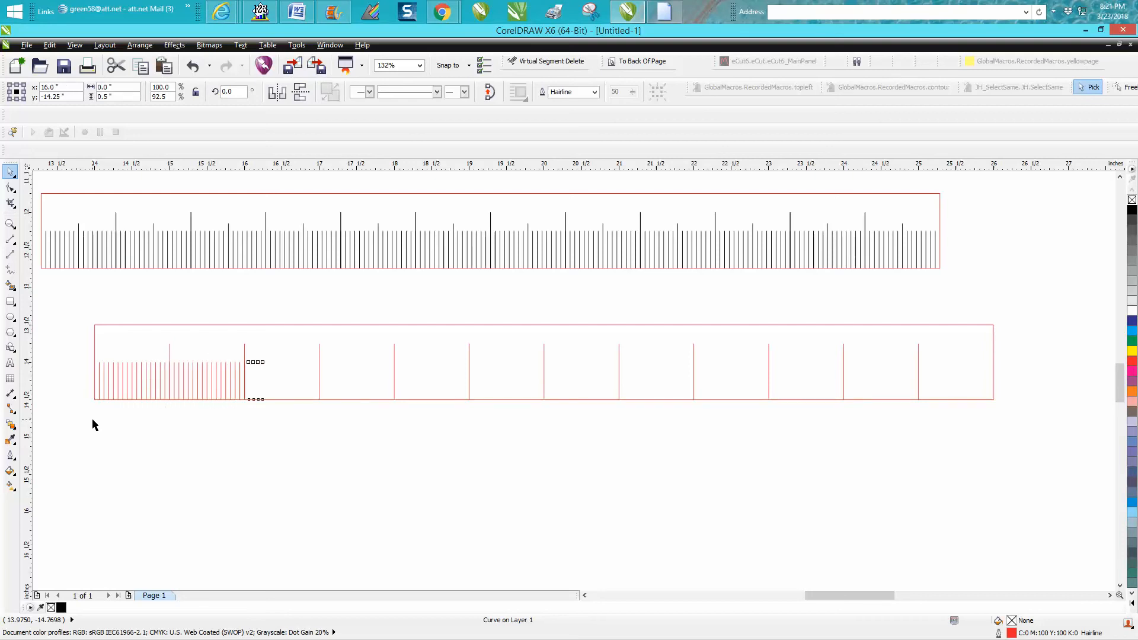
# Continue duplicating the sixteenth-inch tick along the lower rectangle up to its right end at 26 inches.
pyautogui.hotkey('ctrl', 'd')
pyautogui.hotkey('ctrl', 'd')
pyautogui.hotkey('ctrl', 'd')
pyautogui.hotkey('ctrl', 'd')
pyautogui.hotkey('ctrl', 'd')
pyautogui.hotkey('ctrl', 'd')
pyautogui.hotkey('ctrl', 'd')
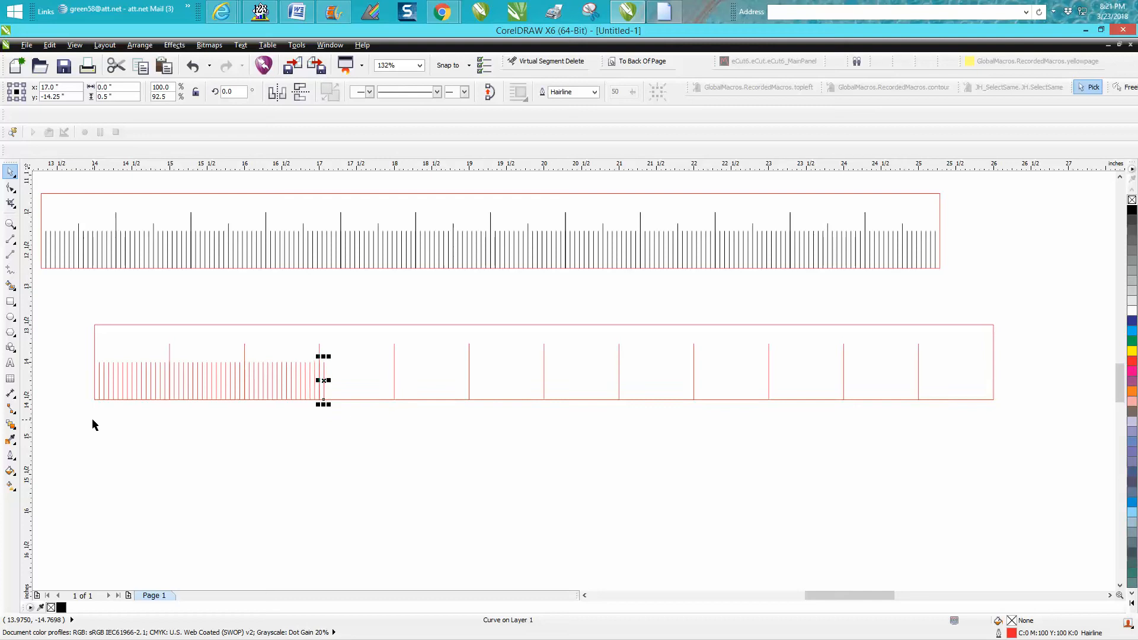
pyautogui.hotkey('ctrl', 'd')
pyautogui.hotkey('ctrl', 'd')
pyautogui.hotkey('ctrl', 'd')
pyautogui.hotkey('ctrl', 'd')
pyautogui.hotkey('ctrl', 'd')
pyautogui.hotkey('ctrl', 'd')
pyautogui.hotkey('ctrl', 'd')
pyautogui.hotkey('ctrl', 'd')
pyautogui.hotkey('ctrl', 'd')
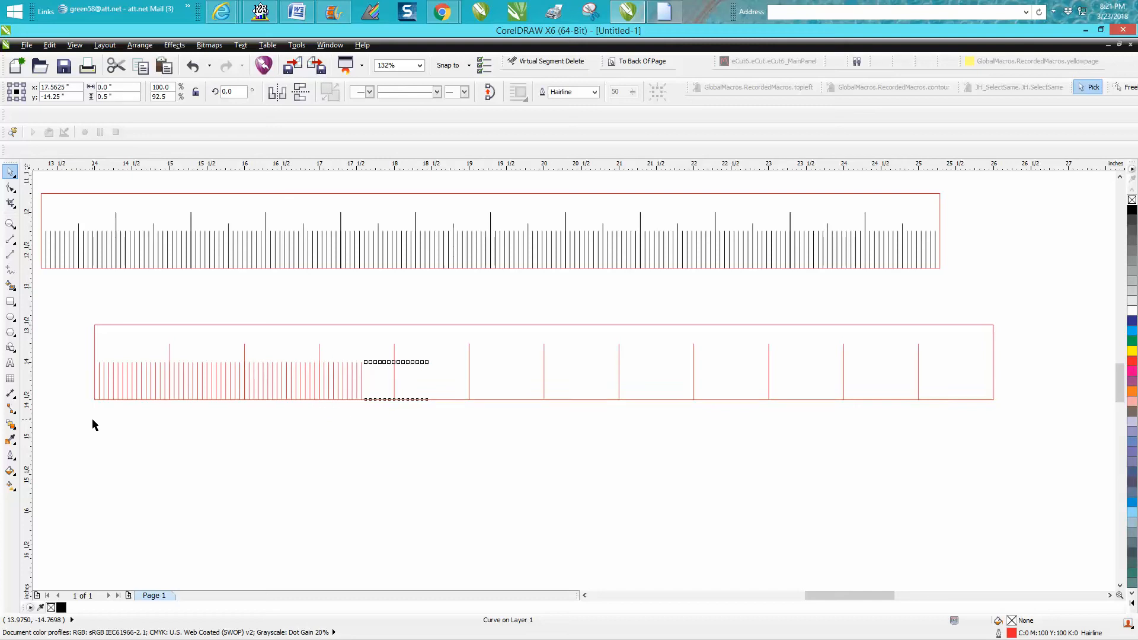
pyautogui.hotkey('ctrl', 'd')
pyautogui.hotkey('ctrl', 'd')
pyautogui.hotkey('ctrl', 'd')
pyautogui.hotkey('ctrl', 'd')
pyautogui.hotkey('ctrl', 'd')
pyautogui.hotkey('ctrl', 'd')
pyautogui.hotkey('ctrl', 'd')
pyautogui.hotkey('ctrl', 'd')
pyautogui.hotkey('ctrl', 'd')
pyautogui.hotkey('ctrl', 'd')
pyautogui.hotkey('ctrl', 'd')
pyautogui.hotkey('ctrl', 'd')
pyautogui.hotkey('ctrl', 'd')
pyautogui.hotkey('ctrl', 'd')
pyautogui.hotkey('ctrl', 'd')
pyautogui.hotkey('ctrl', 'd')
pyautogui.hotkey('ctrl', 'd')
pyautogui.hotkey('ctrl', 'd')
pyautogui.hotkey('ctrl', 'd')
pyautogui.hotkey('ctrl', 'd')
pyautogui.hotkey('ctrl', 'd')
pyautogui.hotkey('ctrl', 'd')
pyautogui.hotkey('ctrl', 'd')
pyautogui.hotkey('ctrl', 'd')
pyautogui.hotkey('ctrl', 'd')
pyautogui.hotkey('ctrl', 'd')
pyautogui.hotkey('ctrl', 'd')
pyautogui.hotkey('ctrl', 'd')
pyautogui.hotkey('ctrl', 'd')
pyautogui.hotkey('ctrl', 'd')
pyautogui.hotkey('ctrl', 'd')
pyautogui.hotkey('ctrl', 'd')
pyautogui.hotkey('ctrl', 'd')
pyautogui.hotkey('ctrl', 'd')
pyautogui.hotkey('ctrl', 'd')
pyautogui.hotkey('ctrl', 'd')
pyautogui.hotkey('ctrl', 'd')
pyautogui.hotkey('ctrl', 'd')
pyautogui.hotkey('ctrl', 'd')
pyautogui.hotkey('ctrl', 'd')
pyautogui.hotkey('ctrl', 'd')
pyautogui.hotkey('ctrl', 'd')
pyautogui.hotkey('ctrl', 'd')
pyautogui.hotkey('ctrl', 'd')
pyautogui.hotkey('ctrl', 'd')
pyautogui.hotkey('ctrl', 'd')
pyautogui.hotkey('ctrl', 'd')
pyautogui.hotkey('ctrl', 'd')
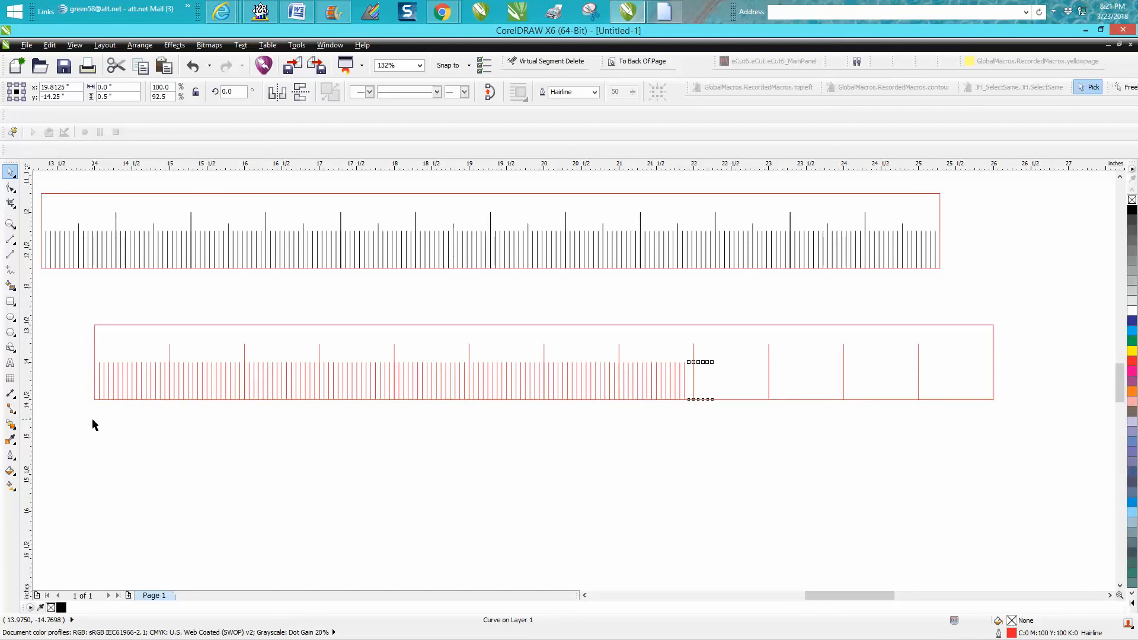
pyautogui.hotkey('ctrl', 'd')
pyautogui.hotkey('ctrl', 'd')
pyautogui.hotkey('ctrl', 'd')
pyautogui.hotkey('ctrl', 'd')
pyautogui.hotkey('ctrl', 'd')
pyautogui.hotkey('ctrl', 'd')
pyautogui.hotkey('ctrl', 'd')
pyautogui.hotkey('ctrl', 'd')
pyautogui.hotkey('ctrl', 'd')
pyautogui.hotkey('ctrl', 'd')
pyautogui.hotkey('ctrl', 'd')
pyautogui.hotkey('ctrl', 'd')
pyautogui.hotkey('ctrl', 'd')
pyautogui.hotkey('ctrl', 'd')
pyautogui.hotkey('ctrl', 'd')
pyautogui.hotkey('ctrl', 'd')
pyautogui.hotkey('ctrl', 'd')
pyautogui.hotkey('ctrl', 'd')
pyautogui.hotkey('ctrl', 'd')
pyautogui.hotkey('ctrl', 'd')
pyautogui.hotkey('ctrl', 'd')
pyautogui.hotkey('ctrl', 'd')
pyautogui.hotkey('ctrl', 'd')
pyautogui.hotkey('ctrl', 'd')
pyautogui.hotkey('ctrl', 'd')
pyautogui.hotkey('ctrl', 'd')
pyautogui.hotkey('ctrl', 'd')
pyautogui.hotkey('ctrl', 'd')
pyautogui.hotkey('ctrl', 'd')
pyautogui.hotkey('ctrl', 'd')
pyautogui.hotkey('ctrl', 'd')
pyautogui.hotkey('ctrl', 'd')
pyautogui.hotkey('ctrl', 'd')
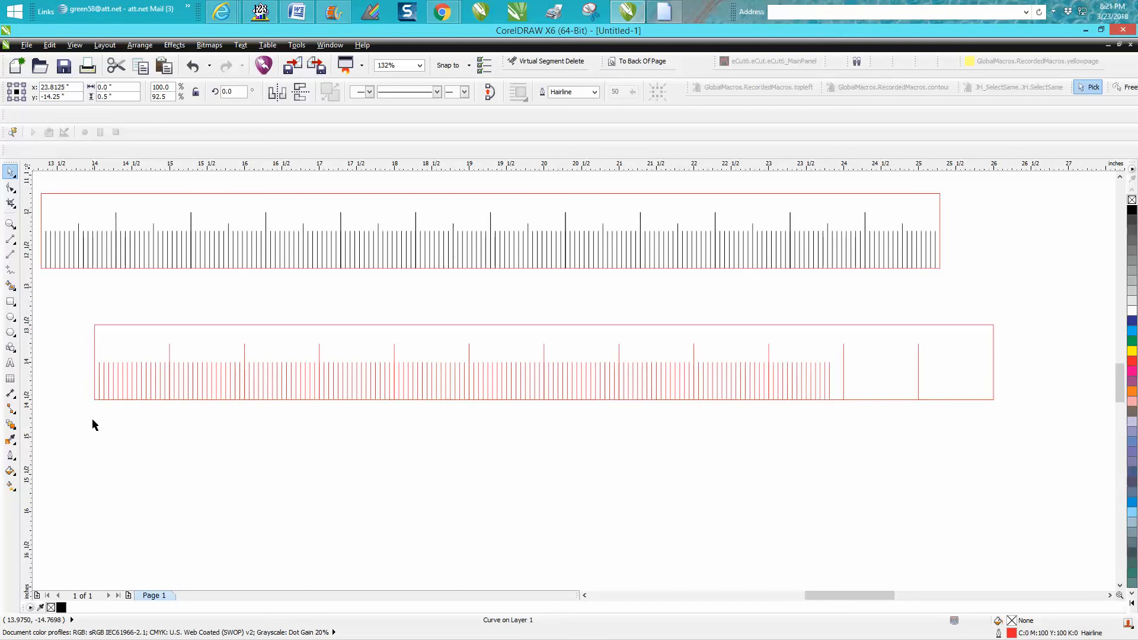
pyautogui.hotkey('ctrl', 'd')
pyautogui.hotkey('ctrl', 'd')
pyautogui.hotkey('ctrl', 'd')
pyautogui.hotkey('ctrl', 'd')
pyautogui.hotkey('ctrl', 'd')
pyautogui.hotkey('ctrl', 'd')
pyautogui.hotkey('ctrl', 'd')
pyautogui.hotkey('ctrl', 'd')
pyautogui.hotkey('ctrl', 'd')
pyautogui.hotkey('ctrl', 'd')
pyautogui.hotkey('ctrl', 'd')
pyautogui.hotkey('ctrl', 'd')
pyautogui.hotkey('ctrl', 'd')
pyautogui.hotkey('ctrl', 'd')
pyautogui.hotkey('ctrl', 'd')
pyautogui.hotkey('ctrl', 'd')
pyautogui.hotkey('ctrl', 'd')
pyautogui.hotkey('ctrl', 'd')
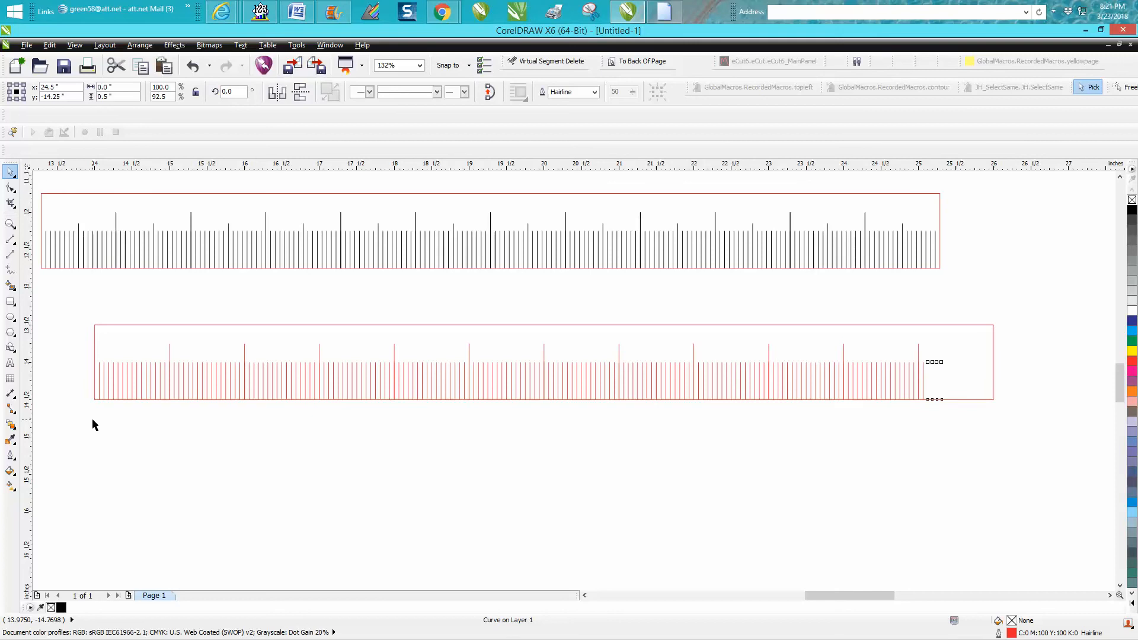
pyautogui.hotkey('ctrl', 'd')
pyautogui.hotkey('ctrl', 'd')
pyautogui.hotkey('ctrl', 'd')
pyautogui.hotkey('ctrl', 'd')
pyautogui.hotkey('ctrl', 'd')
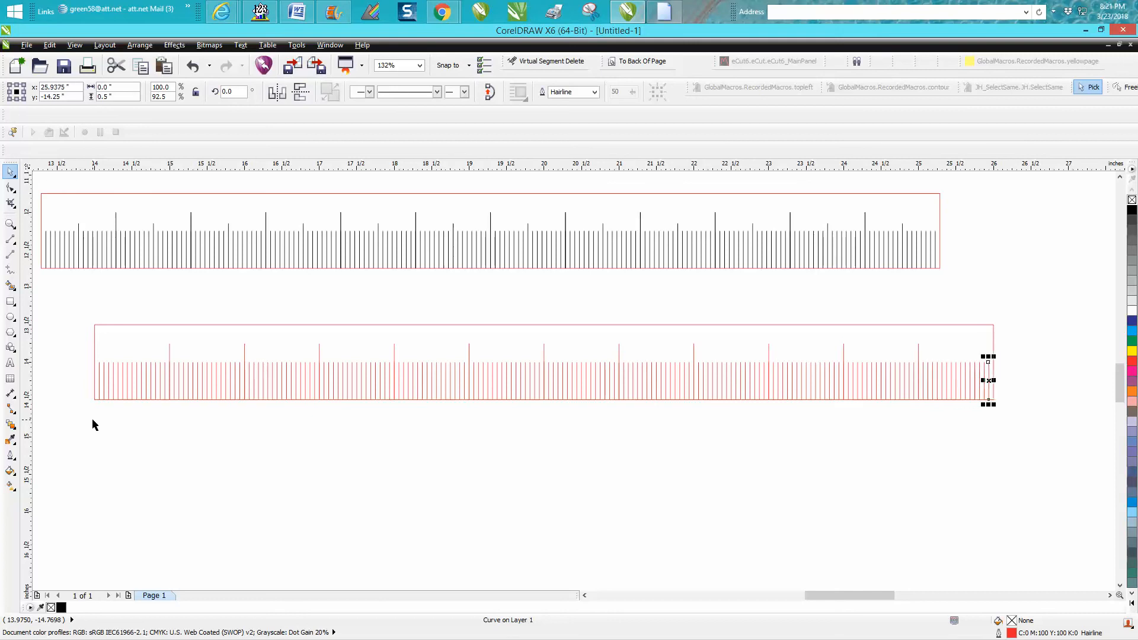
# Zoom in on the lower ruler's left end and delete the duplicate sixteenth-inch ticks overlapping the first inch marks.
pyautogui.click(178, 479)
pyautogui.click(10, 224)
pyautogui.moveTo(151, 330); pyautogui.dragTo(227, 426)
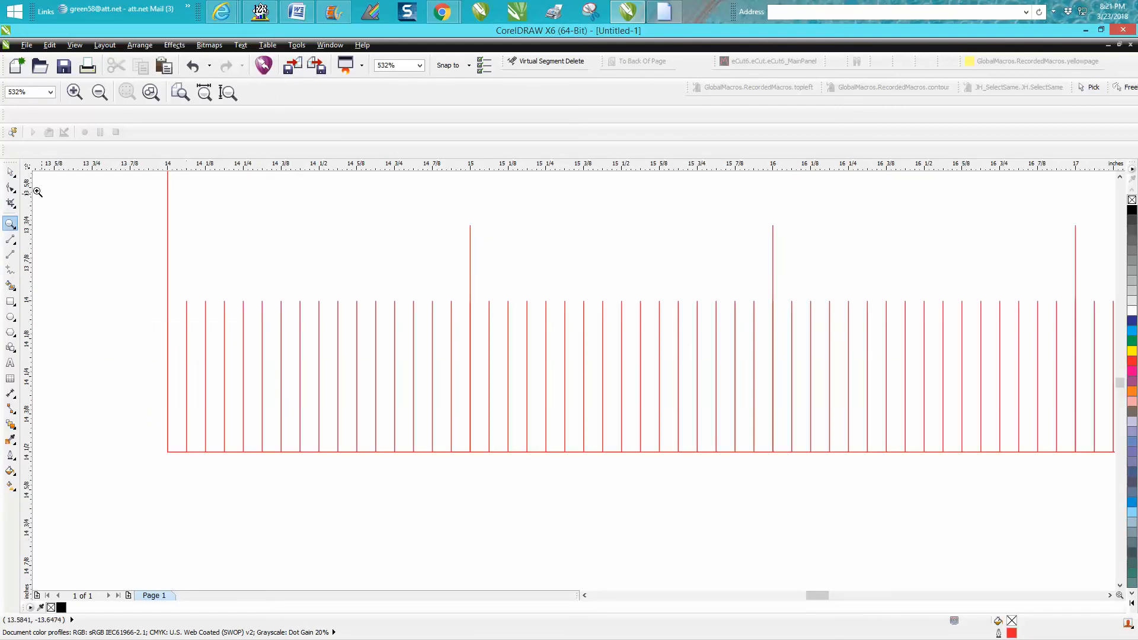
pyautogui.click(10, 172)
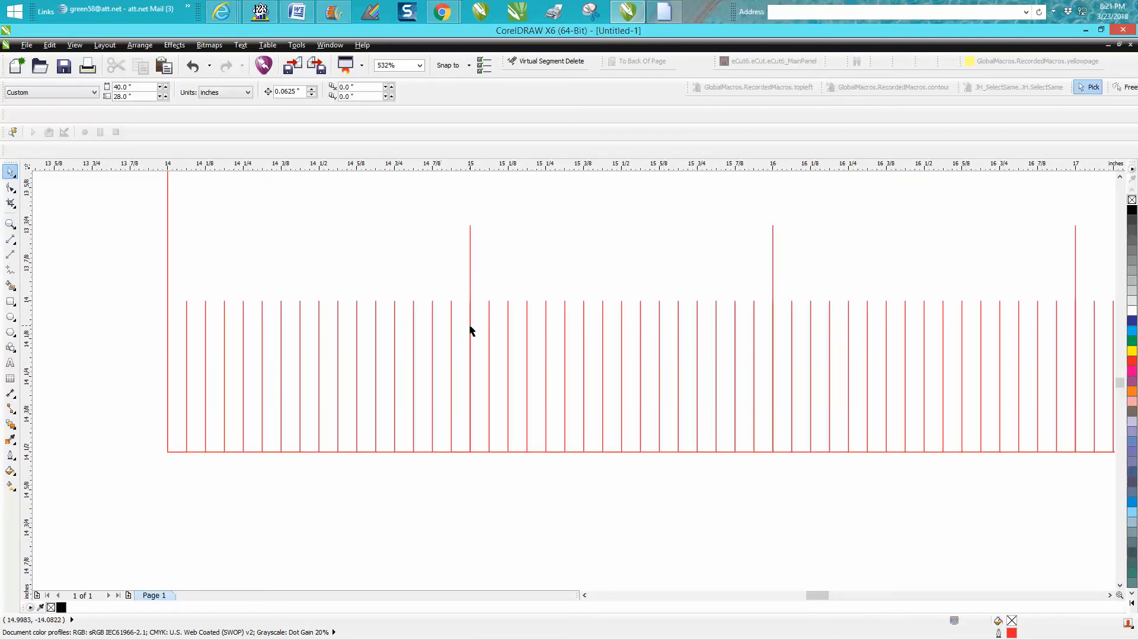
pyautogui.moveTo(462, 487); pyautogui.dragTo(474, 288)
pyautogui.click(774, 489)
pyautogui.moveTo(764, 461); pyautogui.dragTo(781, 302)
pyautogui.click(781, 302)
pyautogui.moveTo(815, 595); pyautogui.dragTo(823, 593)
pyautogui.moveTo(632, 490); pyautogui.dragTo(643, 293)
pyautogui.press('Delete')
pyautogui.moveTo(938, 478); pyautogui.dragTo(944, 304)
pyautogui.press('Delete')
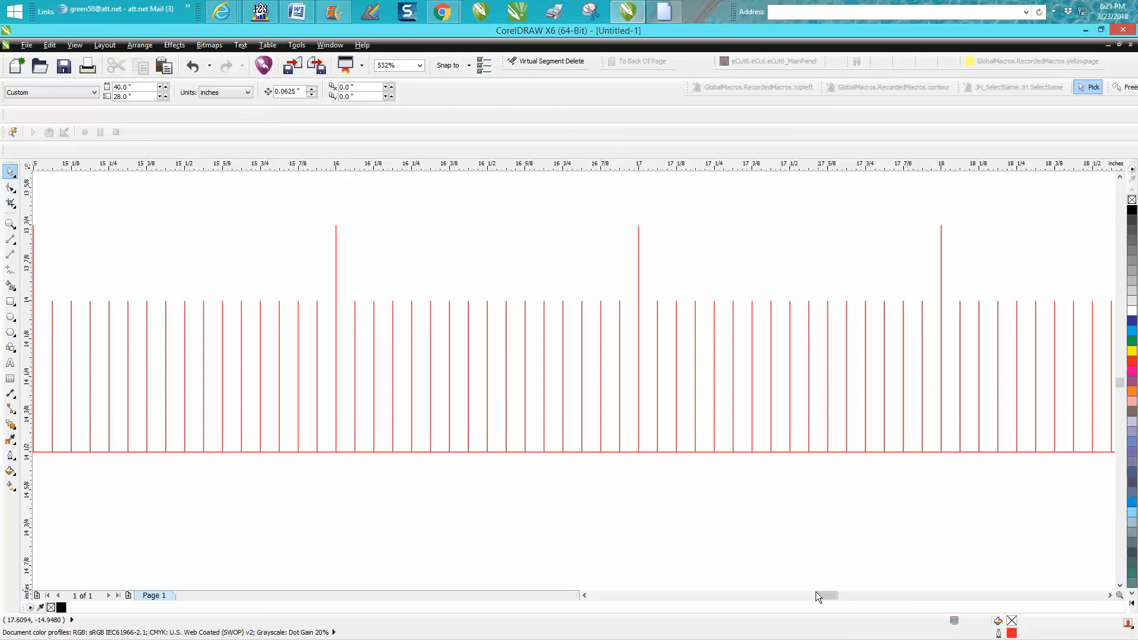
pyautogui.moveTo(820, 594); pyautogui.dragTo(830, 595)
pyautogui.moveTo(755, 481); pyautogui.dragTo(768, 295)
pyautogui.press('Delete')
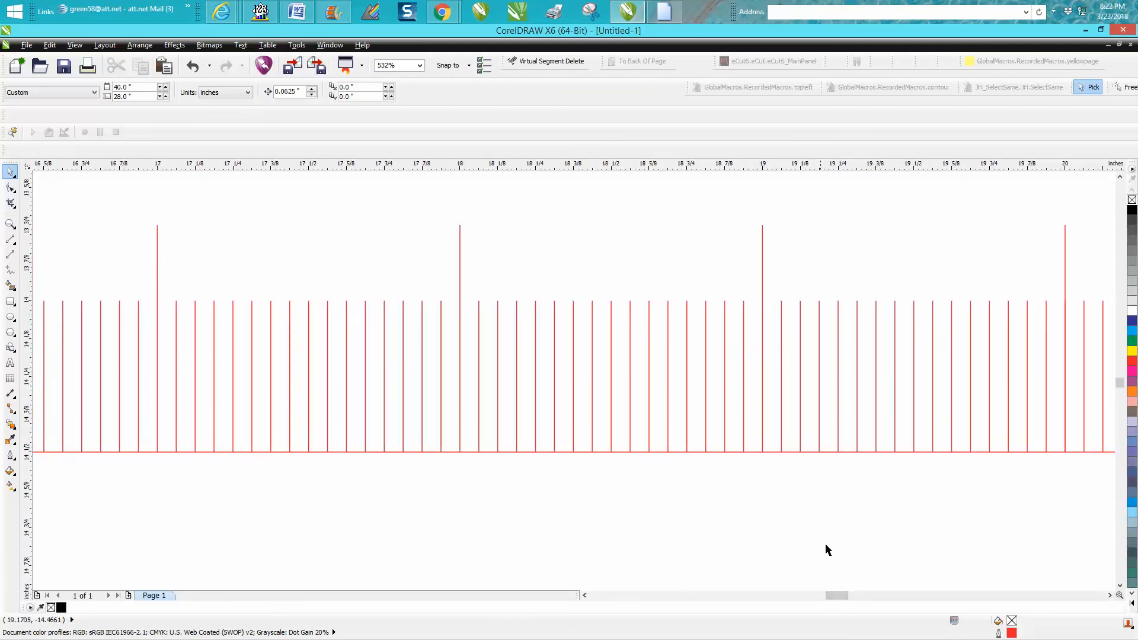
# Delete the remaining duplicate sixteenth-inch ticks that overlap the inch marks through to the 25-inch mark.
pyautogui.moveTo(833, 596); pyautogui.dragTo(841, 596)
pyautogui.moveTo(665, 496); pyautogui.dragTo(677, 299)
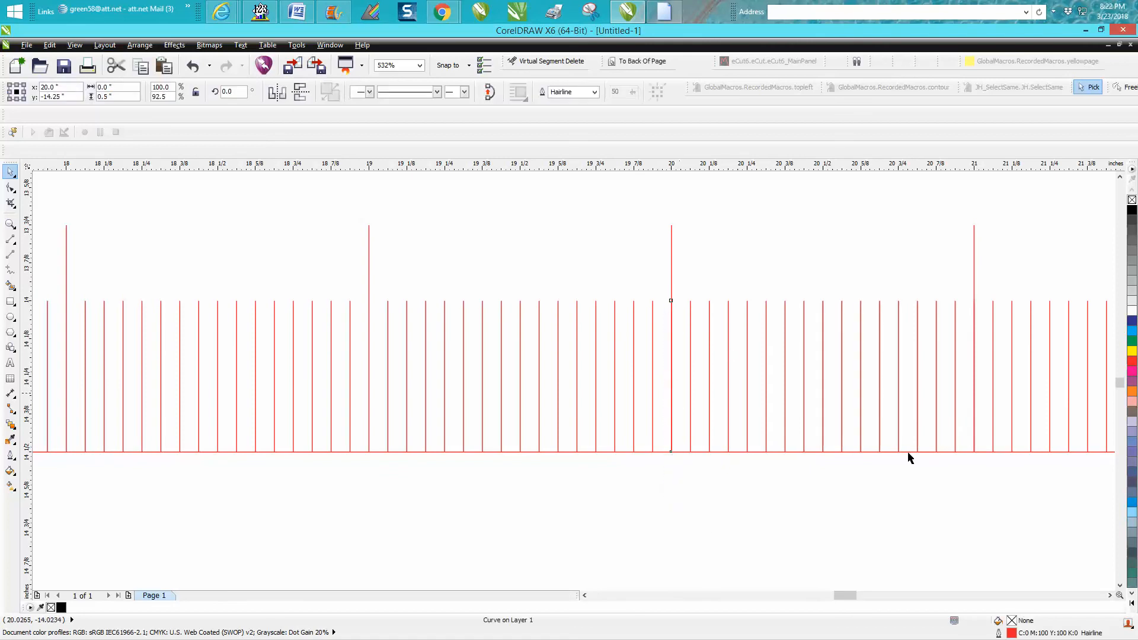
pyautogui.moveTo(976, 505); pyautogui.dragTo(964, 290)
pyautogui.click(964, 313)
pyautogui.moveTo(851, 596); pyautogui.dragTo(864, 595)
pyautogui.moveTo(764, 471); pyautogui.dragTo(780, 290)
pyautogui.click(894, 545)
pyautogui.moveTo(856, 596); pyautogui.dragTo(868, 595)
pyautogui.moveTo(646, 483); pyautogui.dragTo(655, 292)
pyautogui.click(959, 481)
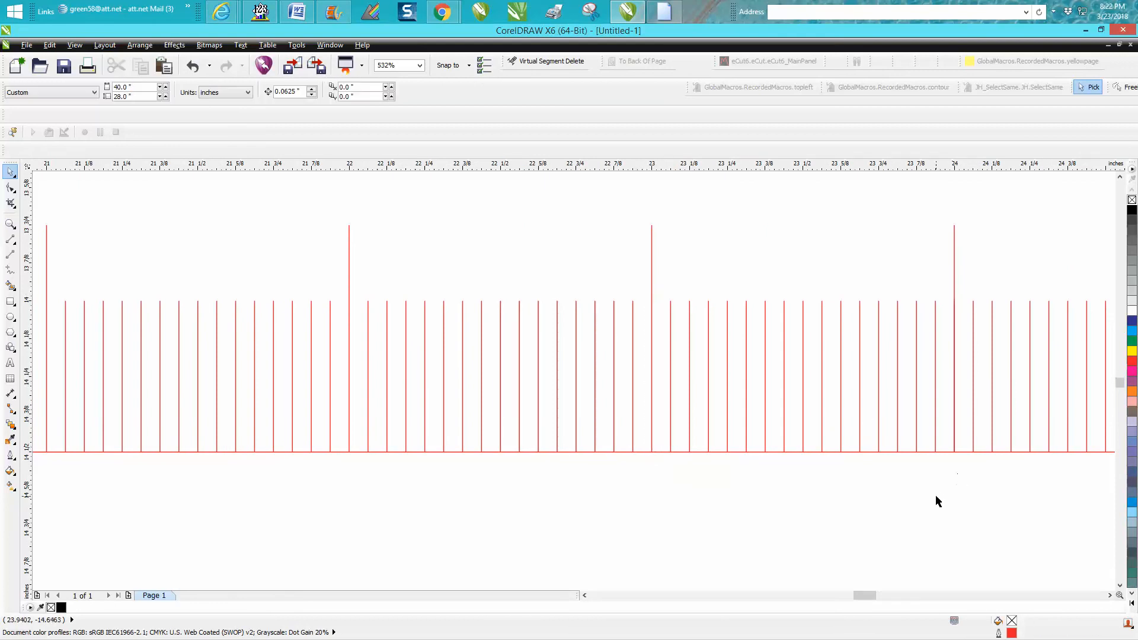
pyautogui.moveTo(947, 489); pyautogui.dragTo(957, 293)
pyautogui.press('Delete')
pyautogui.moveTo(868, 595); pyautogui.dragTo(873, 596)
pyautogui.moveTo(860, 458); pyautogui.dragTo(869, 291)
pyautogui.press('Delete')
pyautogui.moveTo(877, 595); pyautogui.dragTo(886, 593)
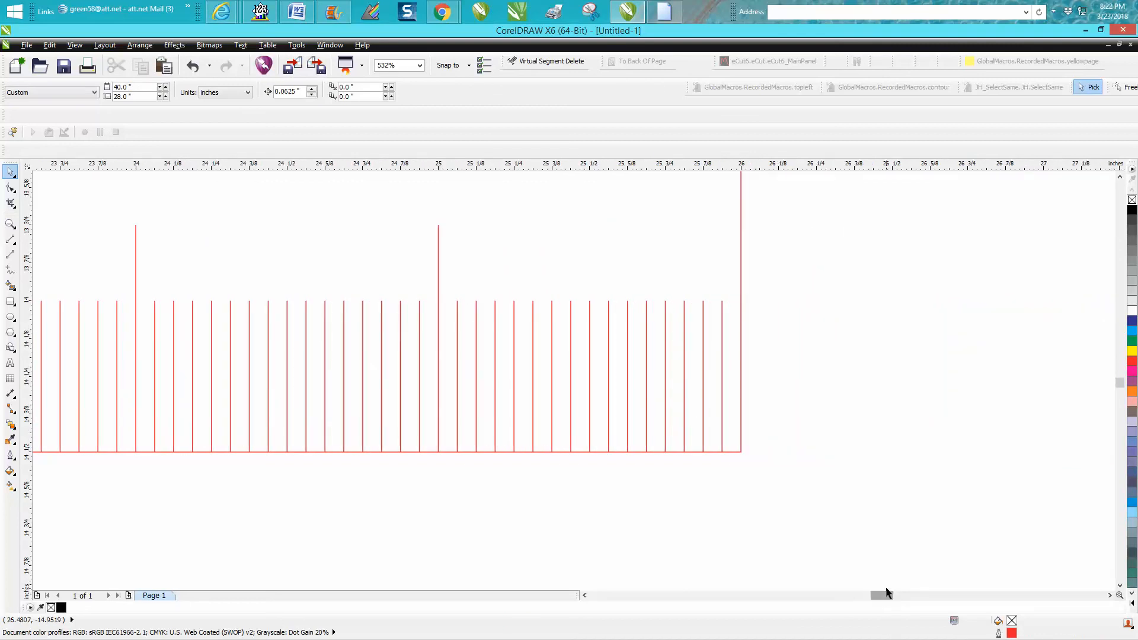
# Set the height of the sixteenth-inch tick at 14½ inches to 0.6 inch.
pyautogui.scroll(-1, 844, 562)
pyautogui.scroll(-1, 683, 569)
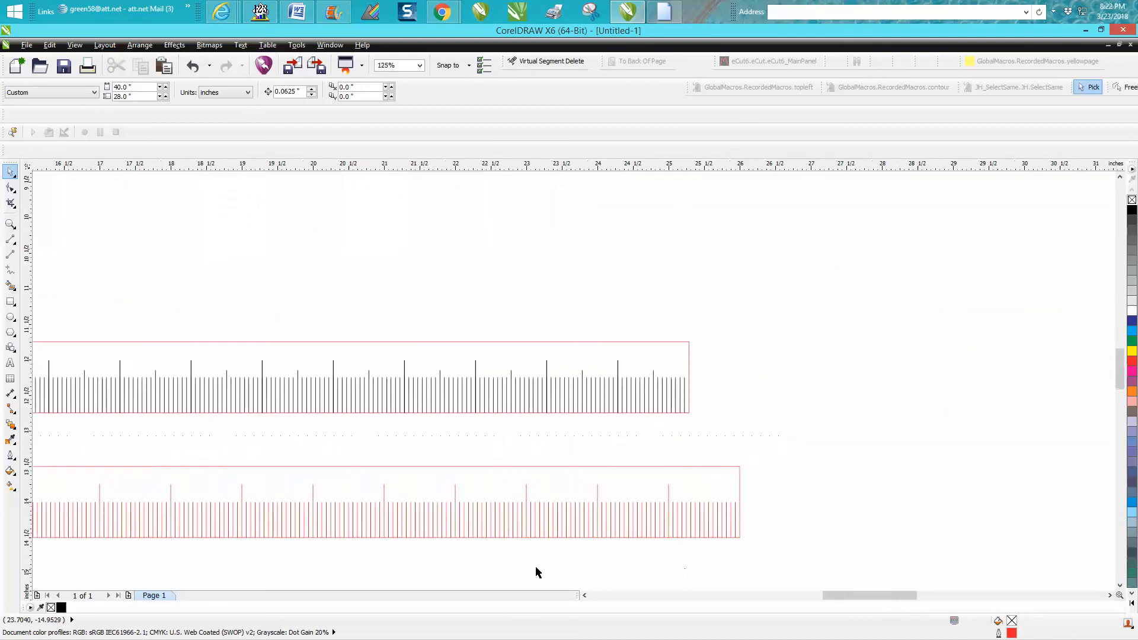
pyautogui.scroll(-1, 536, 569)
pyautogui.click(11, 224)
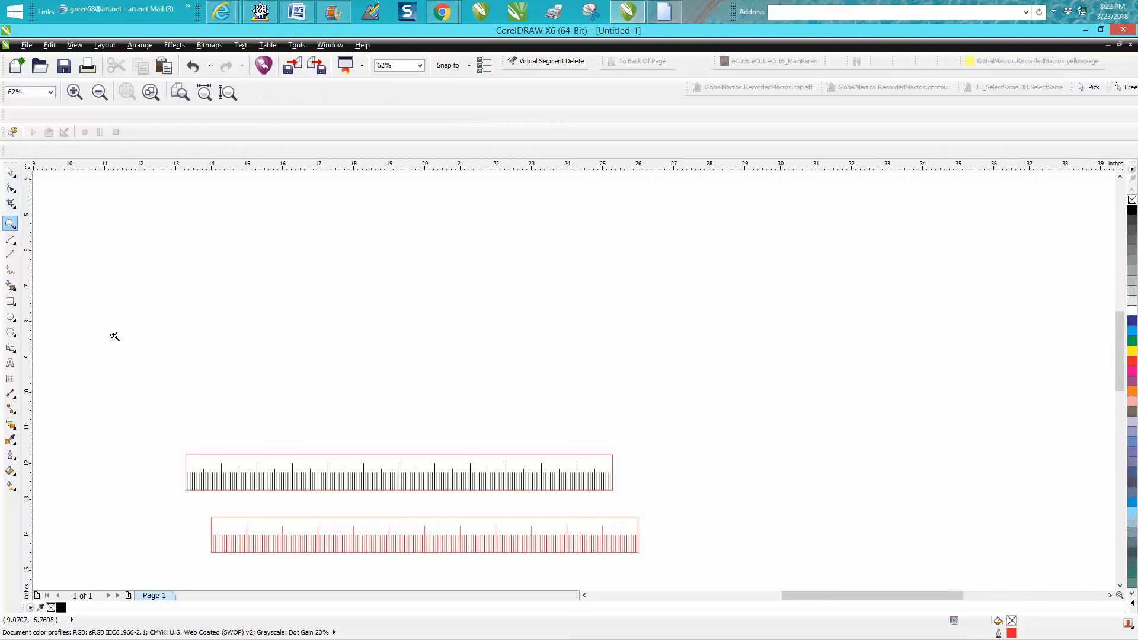
pyautogui.moveTo(180, 467); pyautogui.dragTo(727, 588)
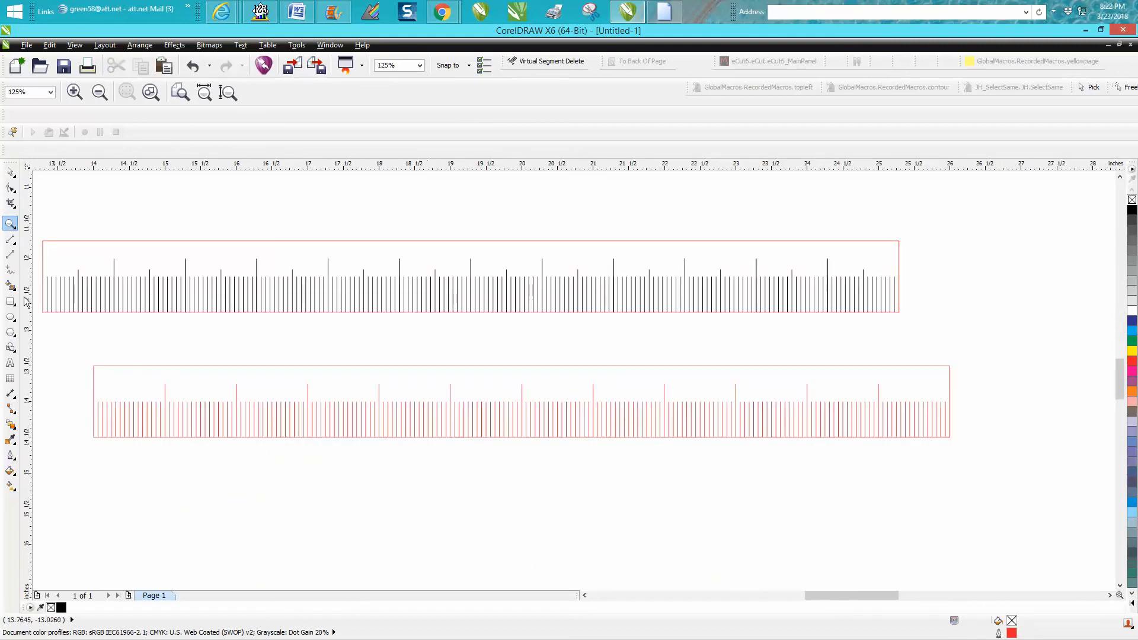
pyautogui.click(10, 172)
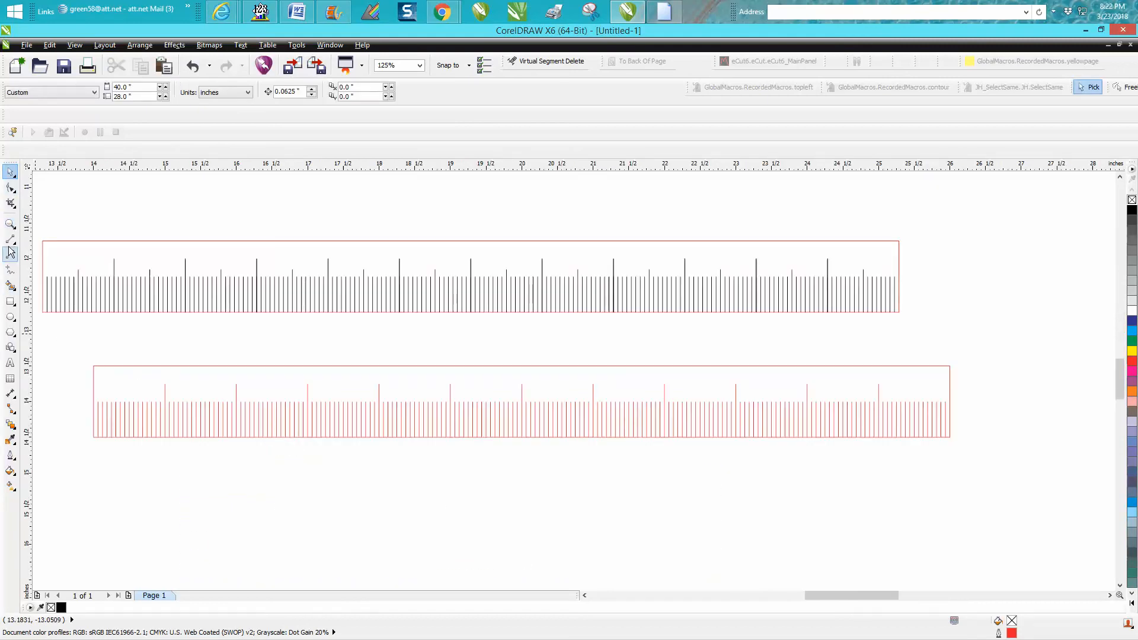
pyautogui.click(11, 224)
pyautogui.moveTo(73, 352); pyautogui.dragTo(274, 453)
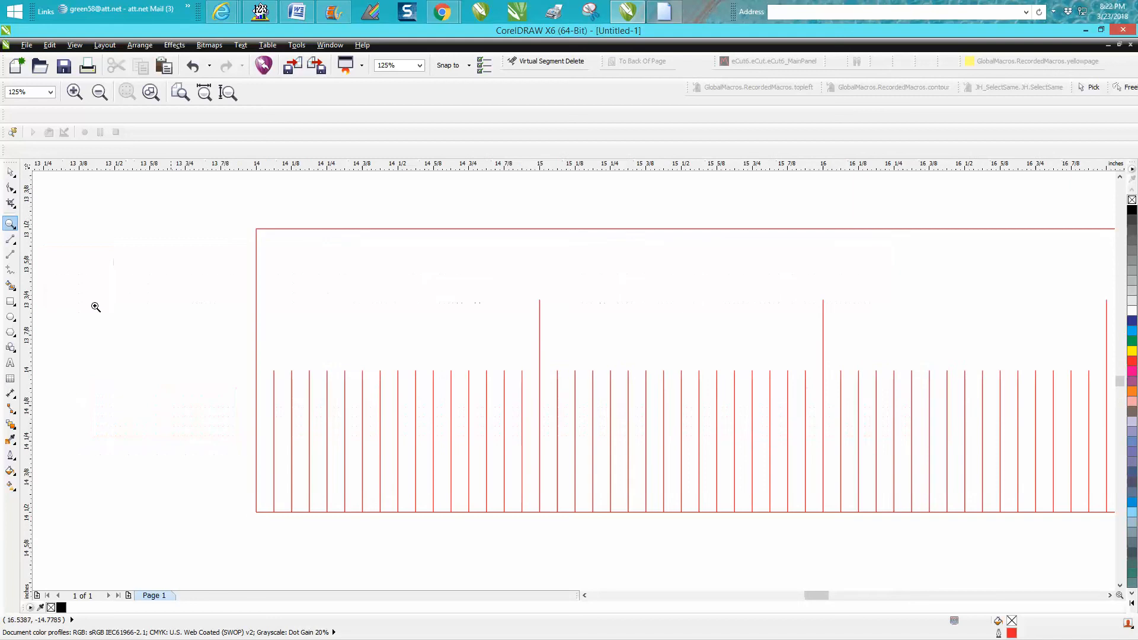
pyautogui.click(11, 173)
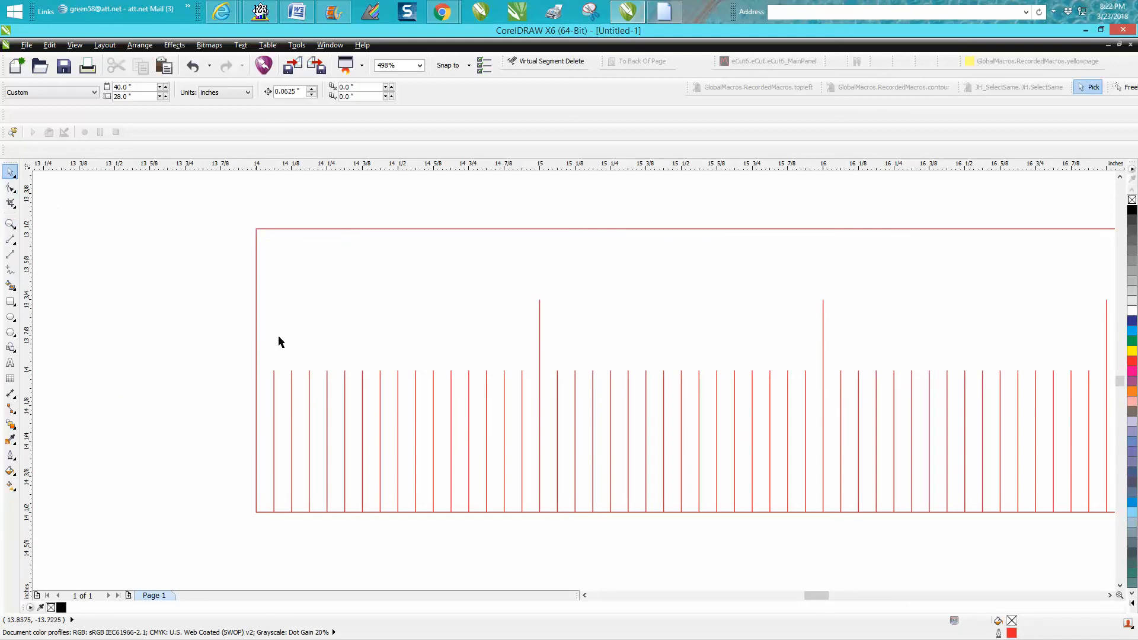
pyautogui.click(397, 396)
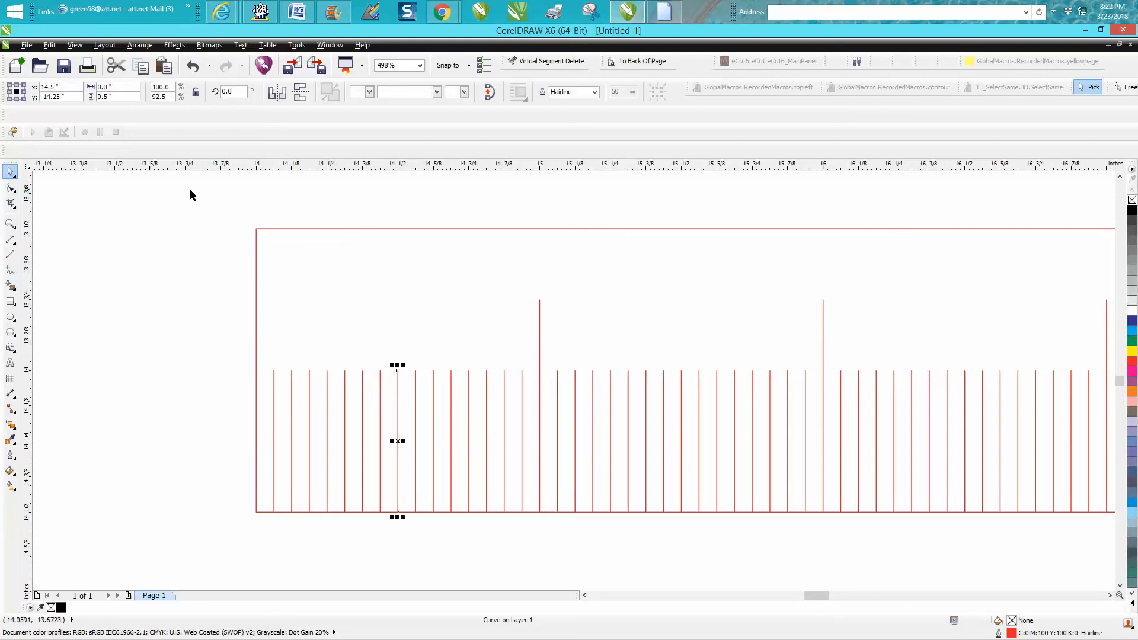
pyautogui.moveTo(130, 99); pyautogui.dragTo(70, 102)
pyautogui.write('.6')
pyautogui.press('Return')
# Move the lengthened 14½-inch tick so its bottom end sits on the rectangle's bottom edge.
pyautogui.press('Escape')
pyautogui.click(398, 525)
pyautogui.press('Escape')
pyautogui.moveTo(397, 526); pyautogui.dragTo(397, 512)
pyautogui.click(352, 198)
# Set the nudge distance to 1 inch and duplicate the 14½-inch tick at one-inch intervals to 24½ inches.
pyautogui.moveTo(302, 95); pyautogui.dragTo(262, 96)
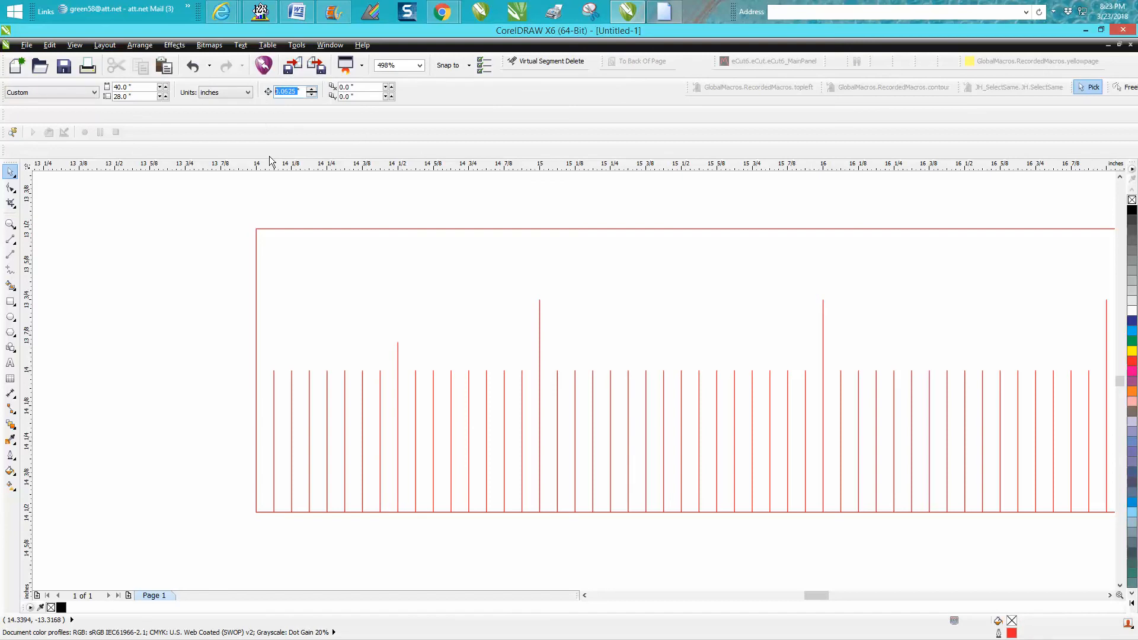
pyautogui.write('1')
pyautogui.click(398, 363)
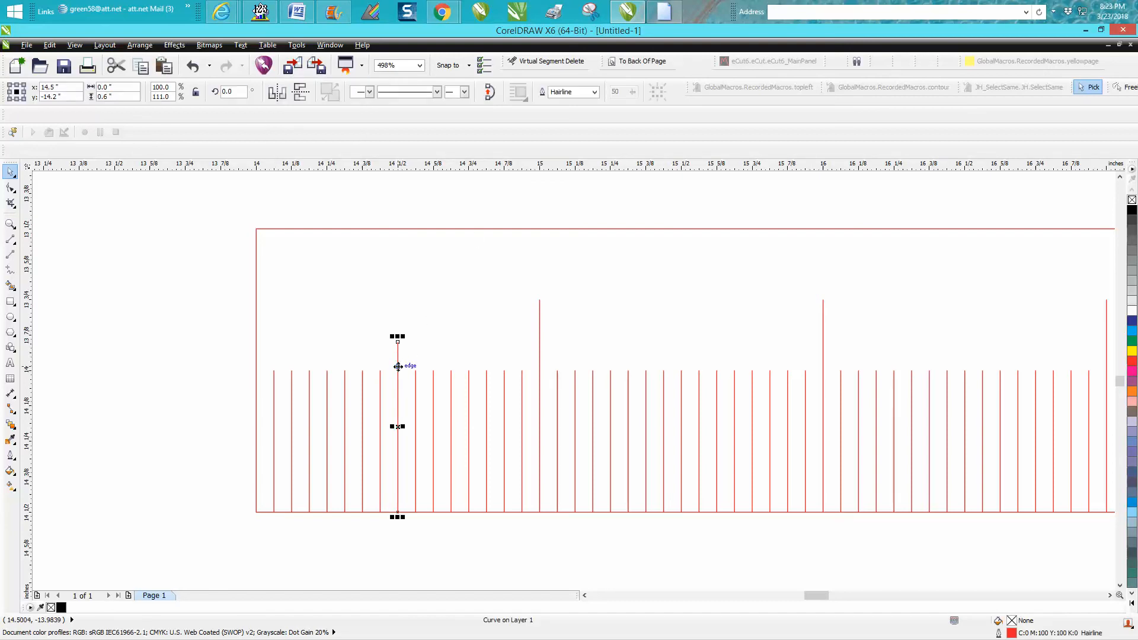
pyautogui.hotkey('ctrl', 'd')
pyautogui.hotkey('ctrl', 'd')
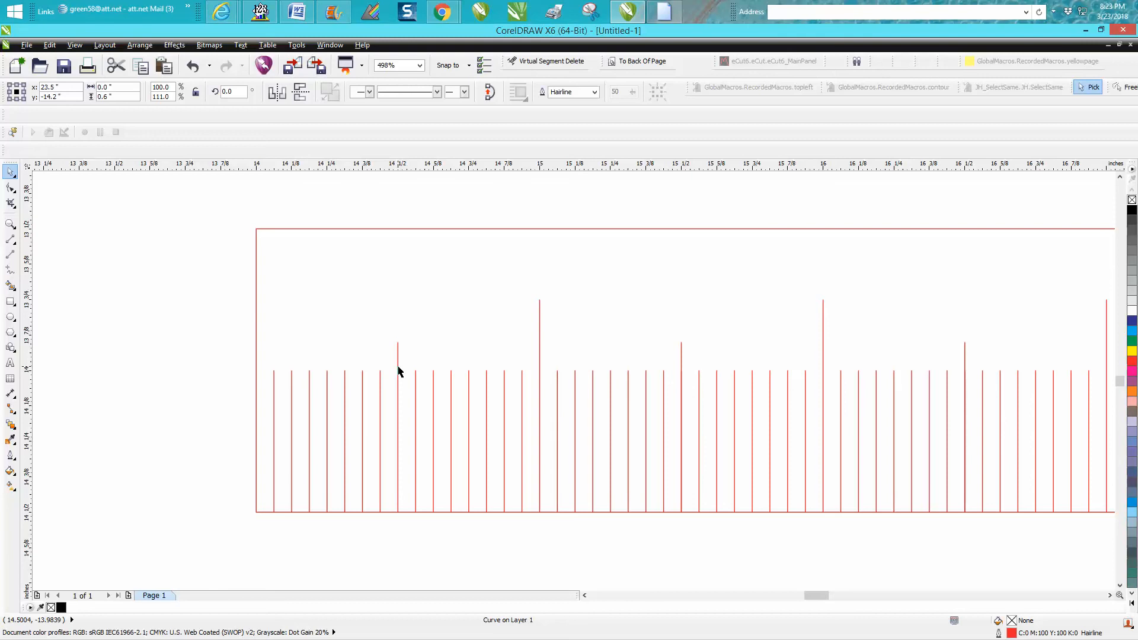
pyautogui.scroll(-5, 388, 394)
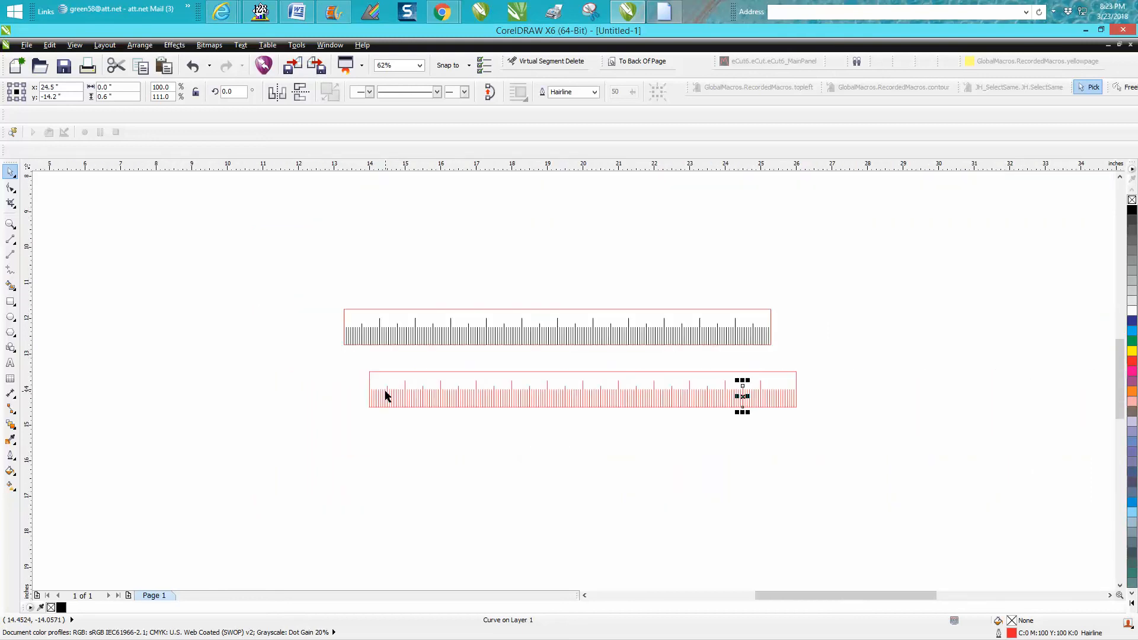
pyautogui.hotkey('ctrl', 'd')
pyautogui.click(414, 453)
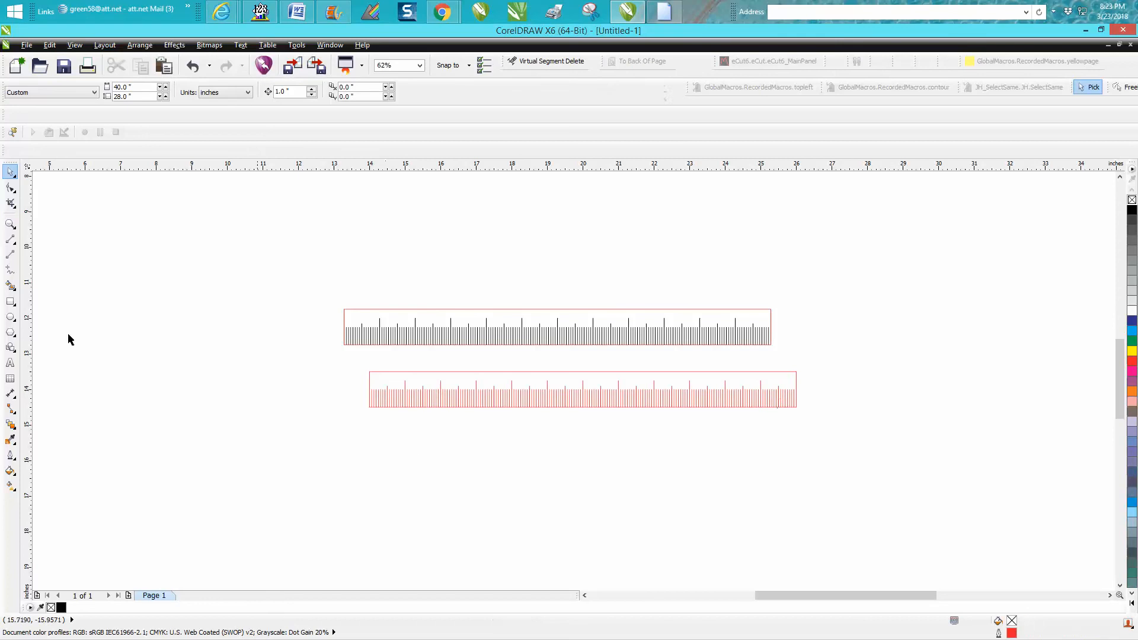
# Zoom in and delete the sixteenth-inch ticks lying under the new half-inch marks on the ruler's left part.
pyautogui.click(10, 223)
pyautogui.moveTo(377, 372); pyautogui.dragTo(483, 450)
pyautogui.click(10, 171)
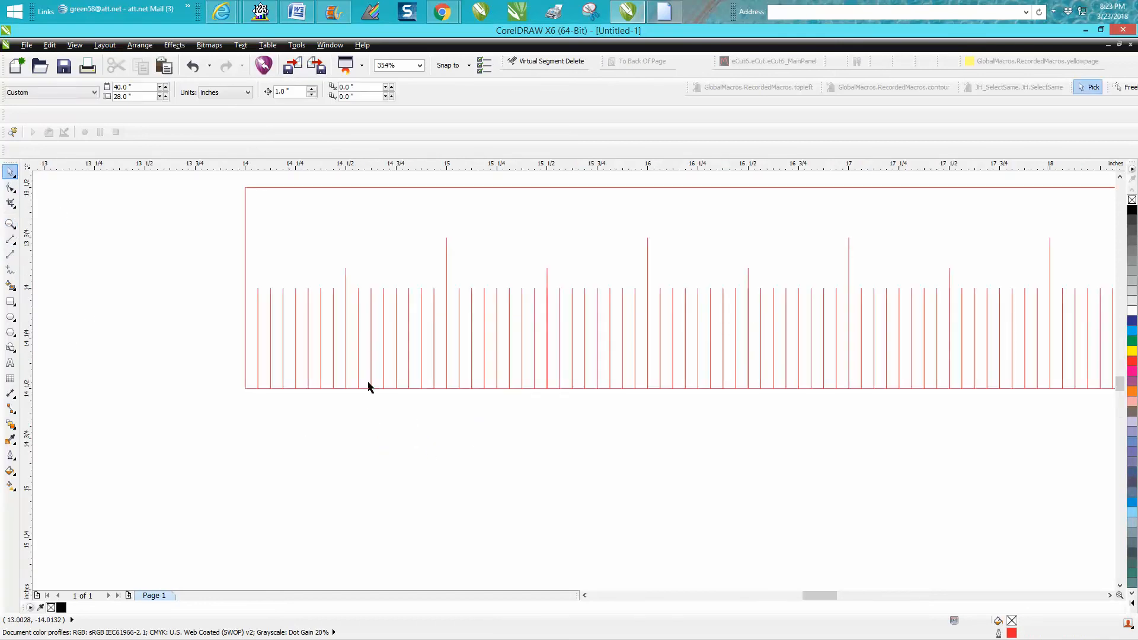
pyautogui.moveTo(336, 396); pyautogui.dragTo(397, 425)
pyautogui.click(187, 69)
pyautogui.click(564, 437)
pyautogui.moveTo(540, 410); pyautogui.dragTo(551, 286)
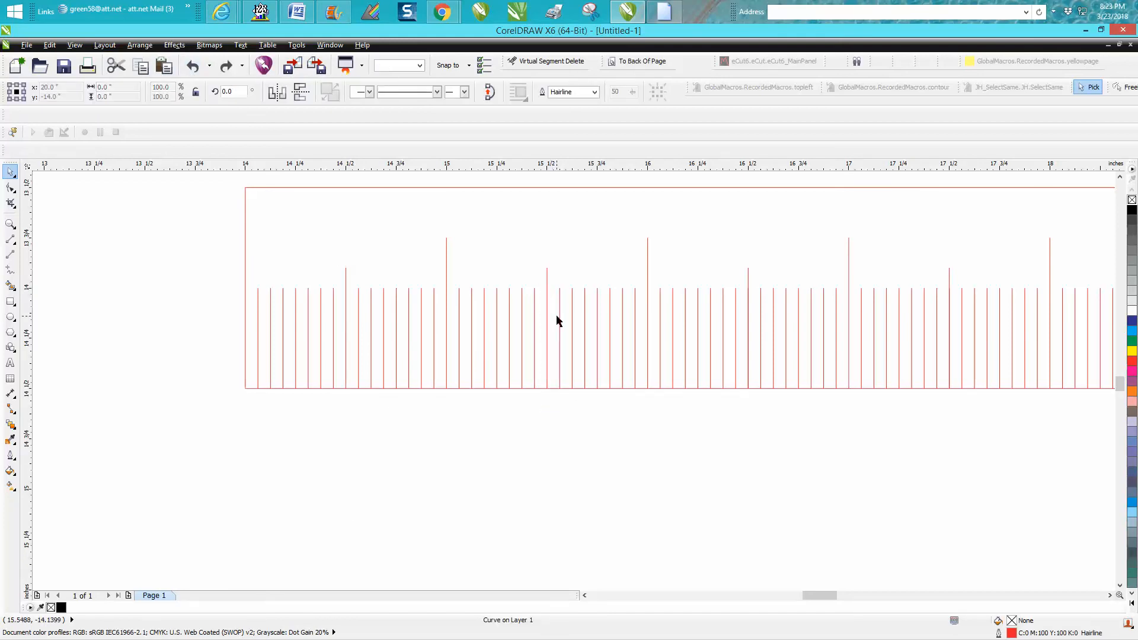
pyautogui.click(557, 320)
pyautogui.scroll(-3, 524, 394)
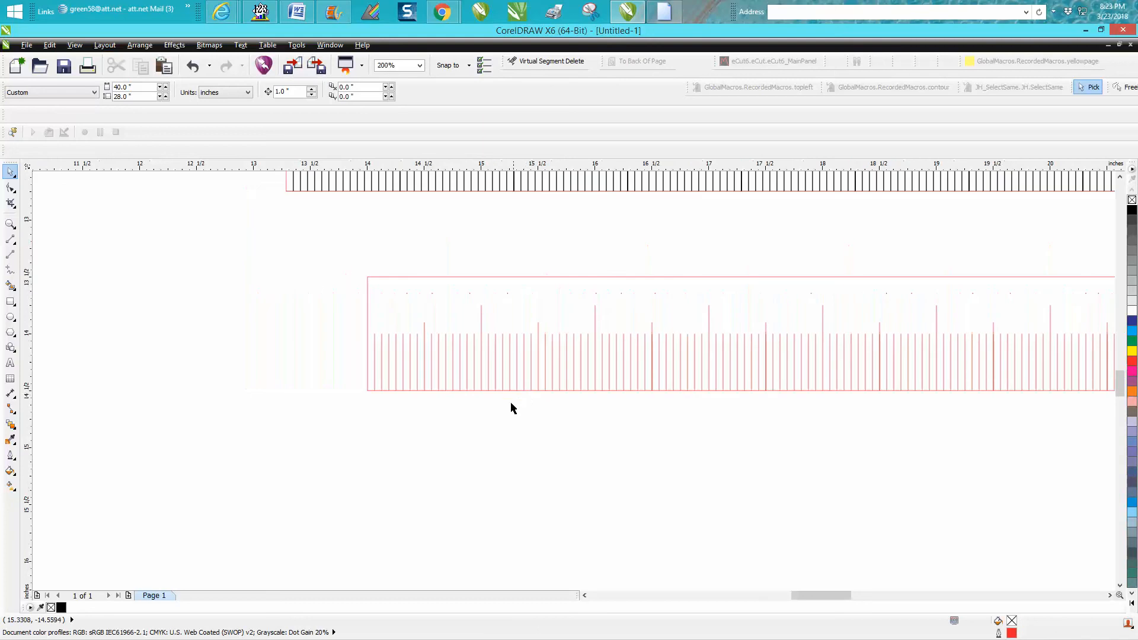
pyautogui.click(651, 363)
pyautogui.press('Delete')
pyautogui.click(765, 367)
pyautogui.press('Delete')
pyautogui.press('Delete')
# Delete the remaining sixteenth-inch ticks under the half-inch marks toward the ruler's right end.
pyautogui.moveTo(845, 593); pyautogui.dragTo(859, 595)
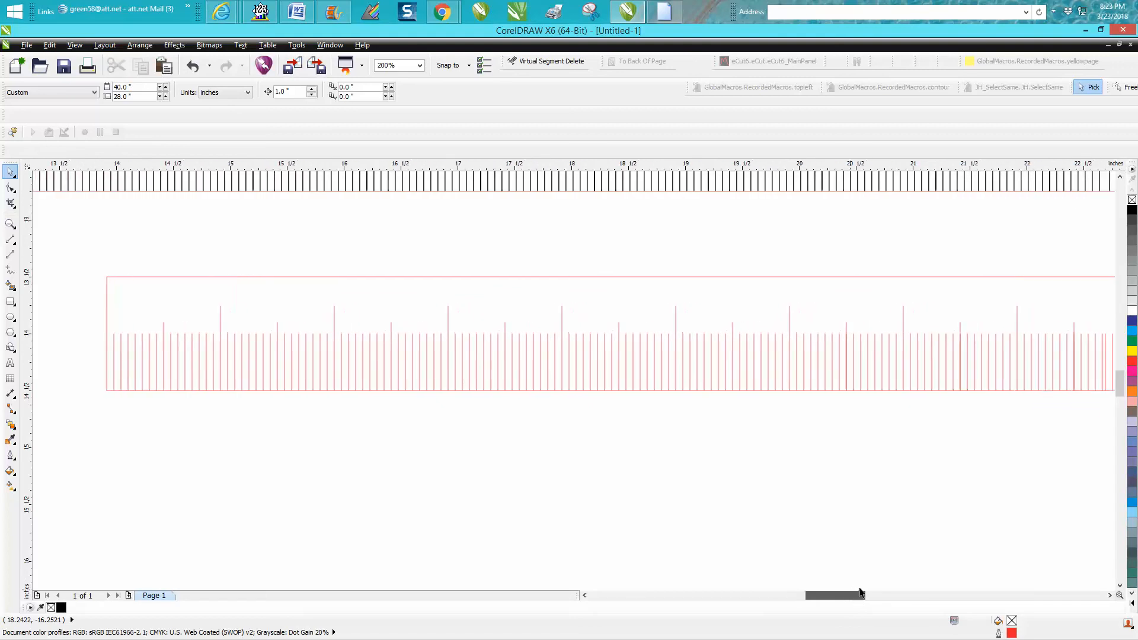
pyautogui.press('Delete')
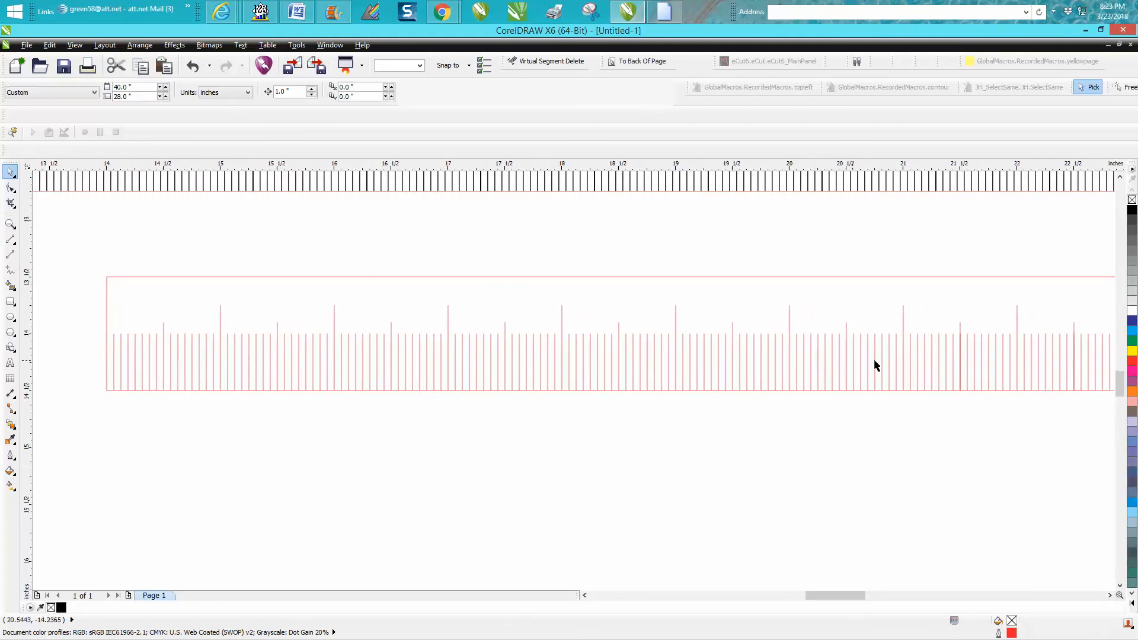
pyautogui.click(960, 365)
pyautogui.press('Delete')
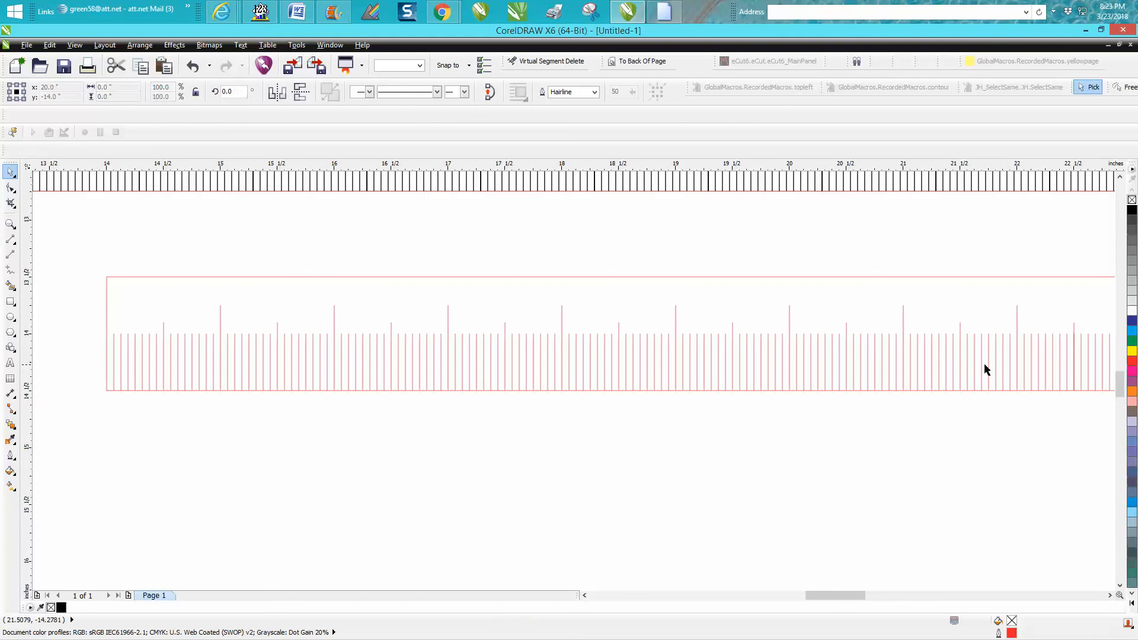
pyautogui.click(1073, 357)
pyautogui.press('Delete')
pyautogui.moveTo(840, 595); pyautogui.dragTo(859, 595)
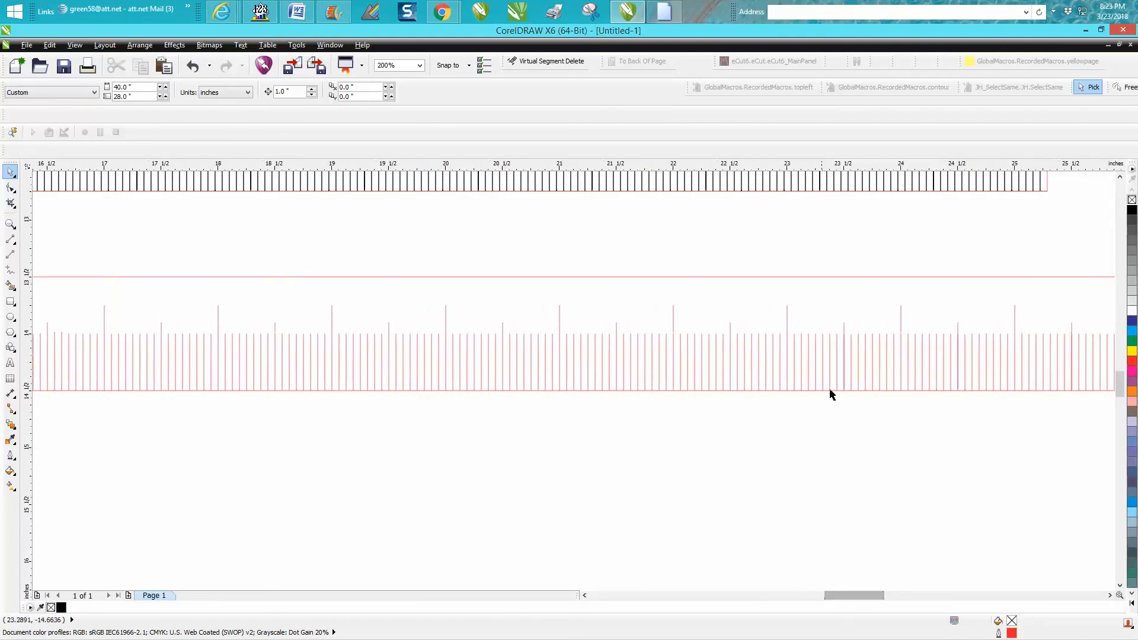
pyautogui.click(844, 373)
pyautogui.press('Delete')
pyautogui.click(960, 365)
pyautogui.press('Delete')
pyautogui.click(1072, 370)
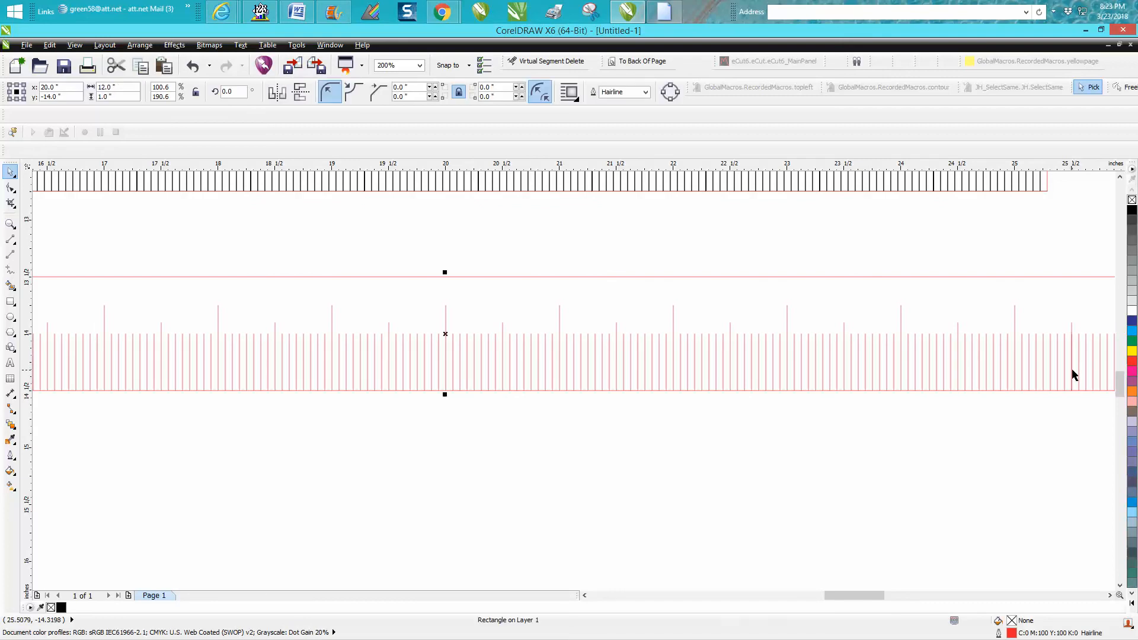
pyautogui.click(1072, 370)
pyautogui.press('Delete')
pyautogui.moveTo(879, 594); pyautogui.dragTo(885, 594)
pyautogui.scroll(-1, 881, 500)
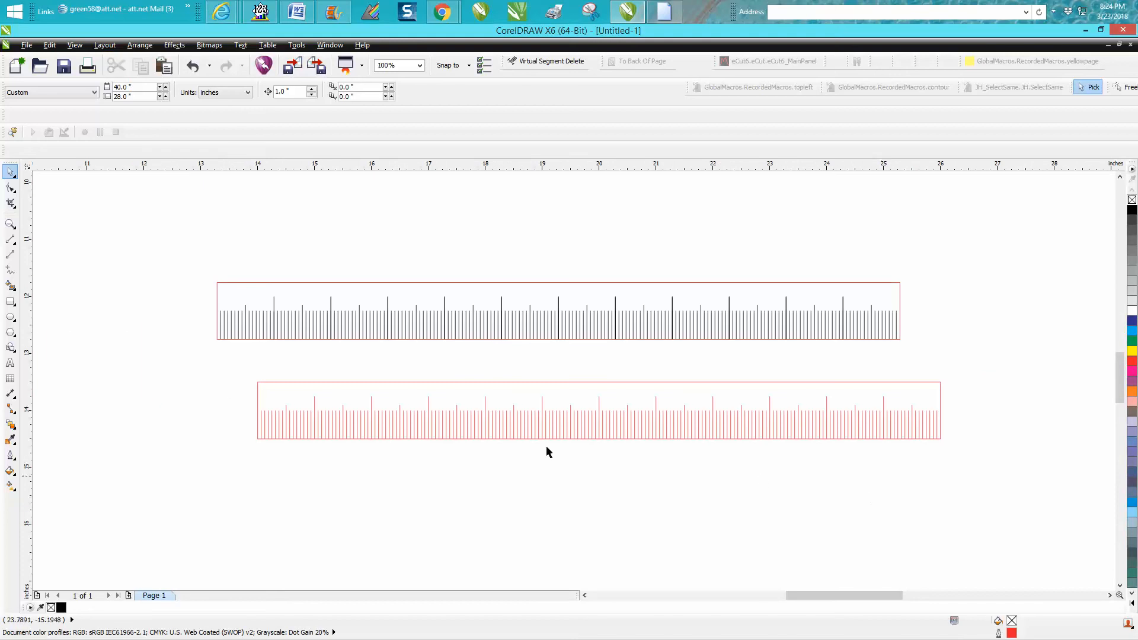
# Select all tick marks of the lower ruler and give them a black 0.5 pt outline.
pyautogui.click(10, 224)
pyautogui.moveTo(236, 357); pyautogui.dragTo(987, 474)
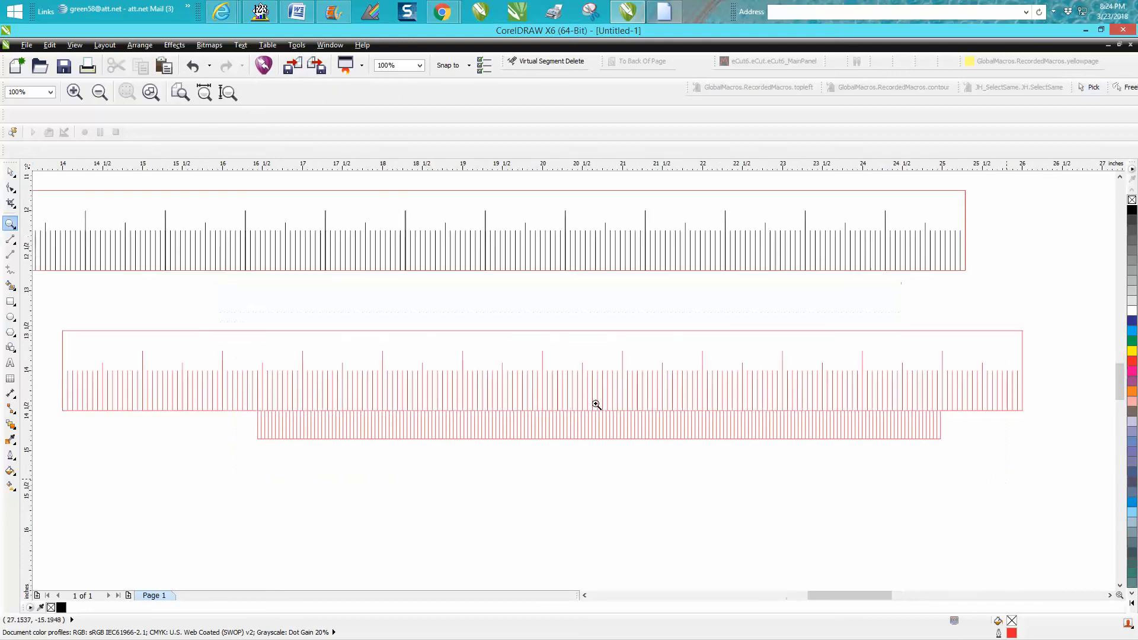
pyautogui.click(10, 172)
pyautogui.moveTo(38, 338); pyautogui.dragTo(1044, 439)
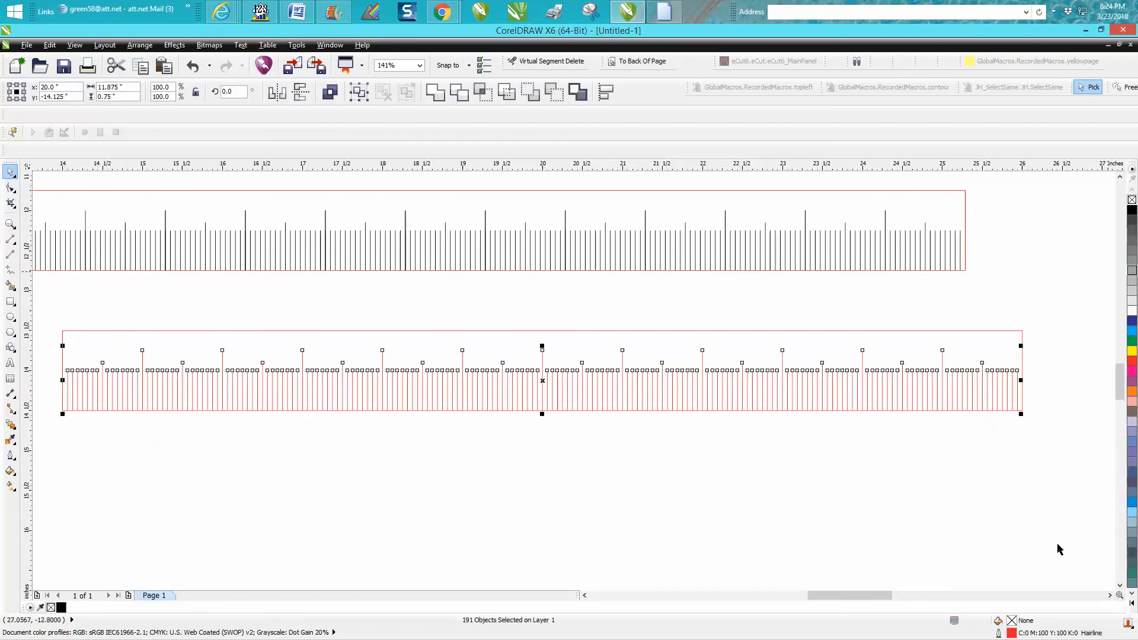
pyautogui.doubleClick(1035, 634)
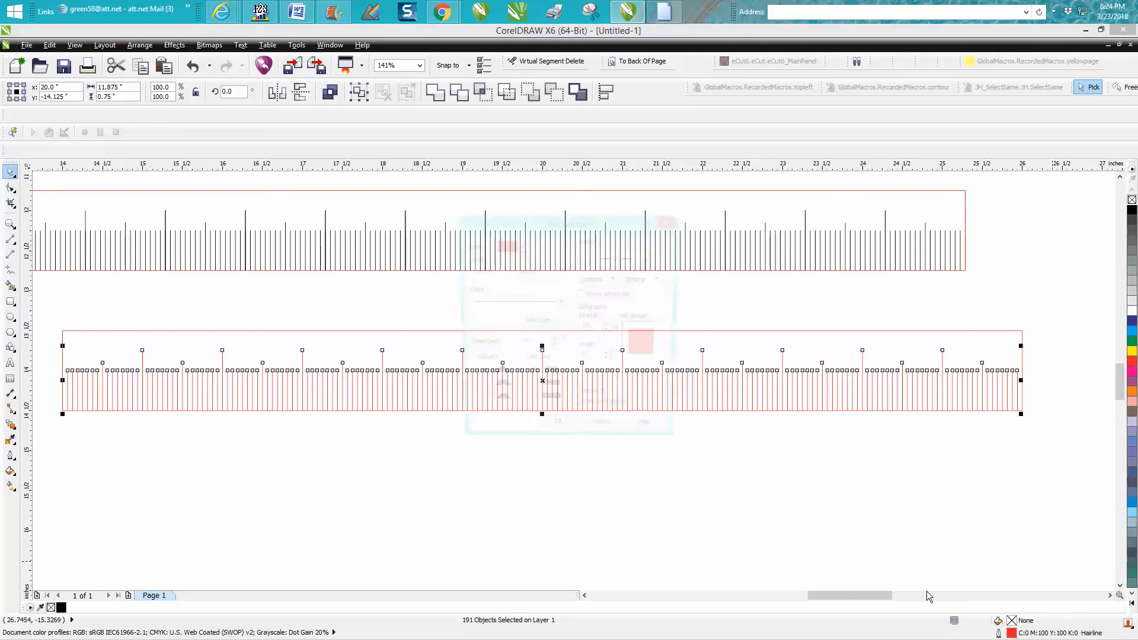
pyautogui.click(504, 270)
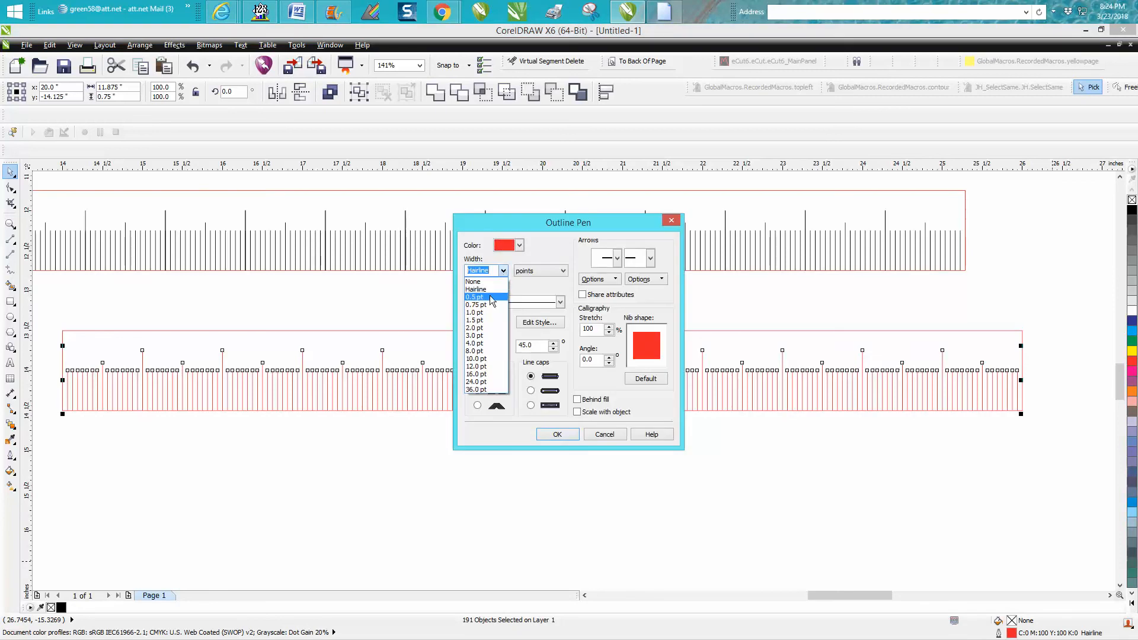
pyautogui.click(490, 297)
pyautogui.click(519, 244)
pyautogui.moveTo(555, 287); pyautogui.dragTo(554, 264)
pyautogui.click(515, 268)
pyautogui.click(557, 433)
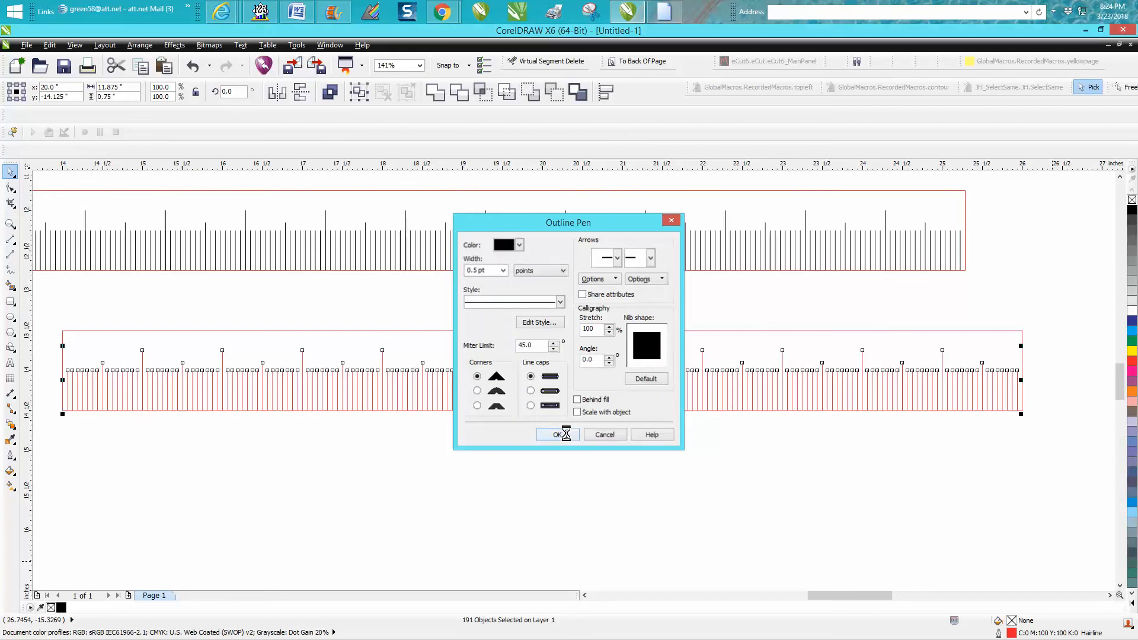
pyautogui.click(483, 466)
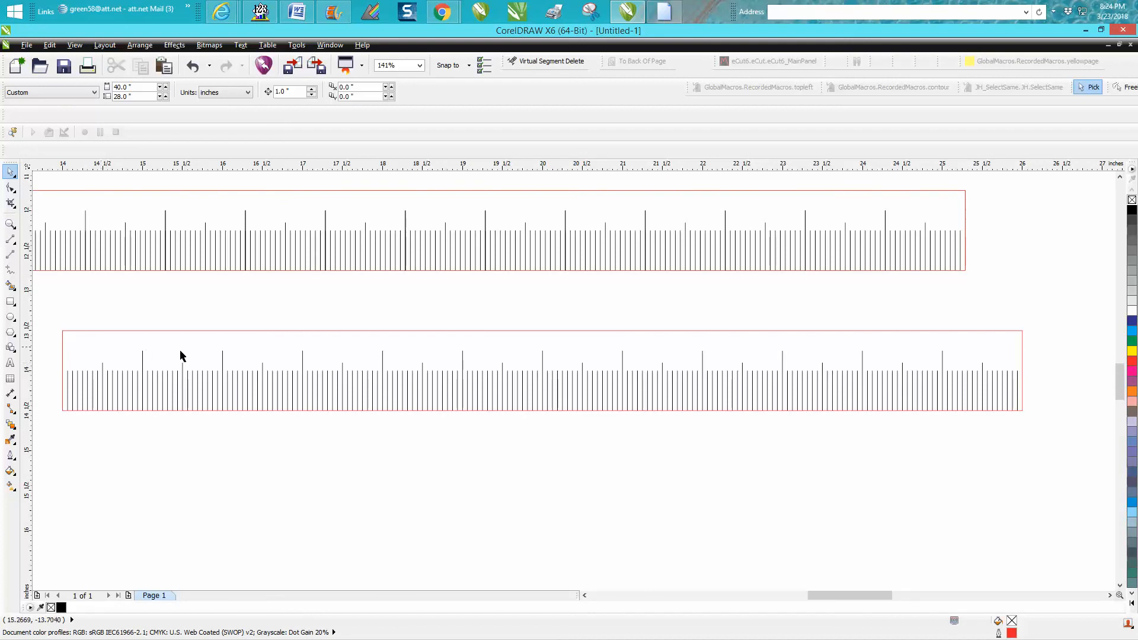
pyautogui.scroll(-3, 208, 365)
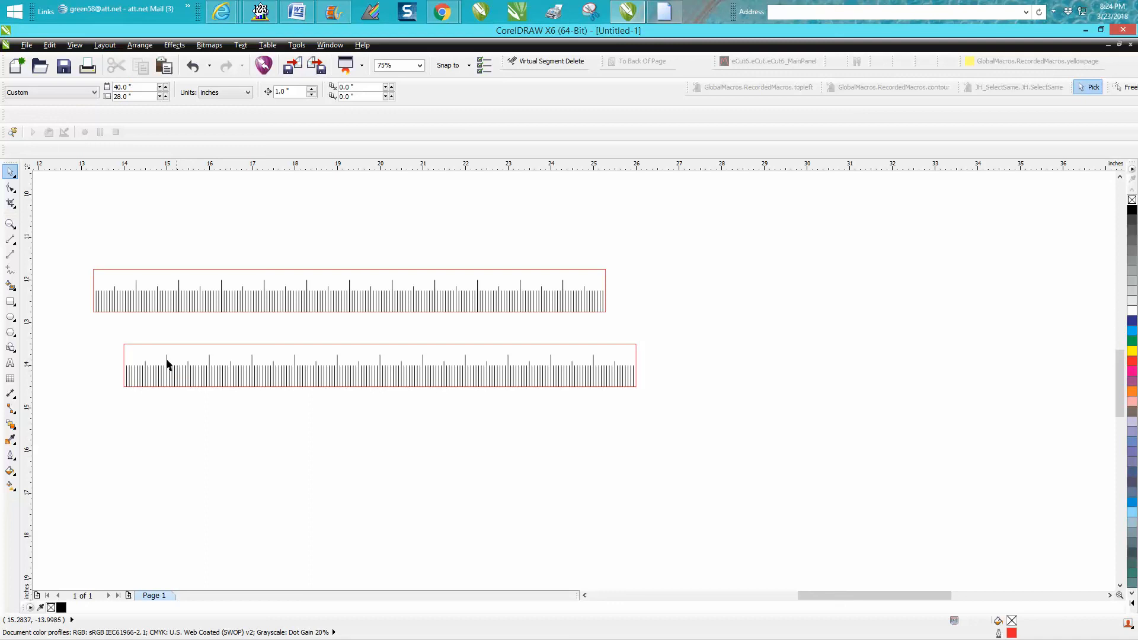